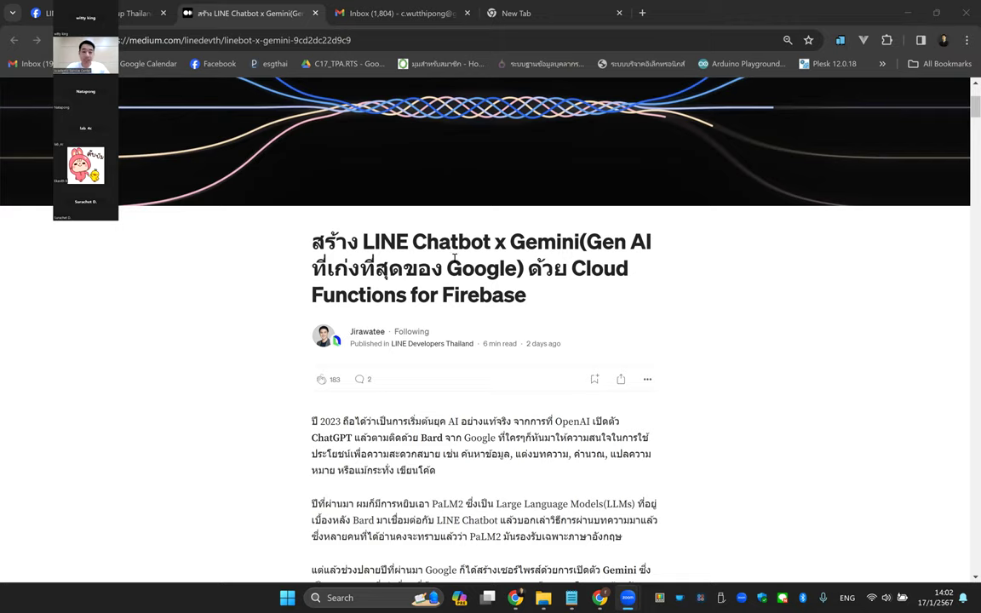
Read through the LINE Chatbot x Gemini article's introduction and its first setup sections.
scroll(397, 246, "up", 1)
left_click_drag(340, 236, 470, 410)
left_click(518, 351)
scroll(477, 324, "down", 4)
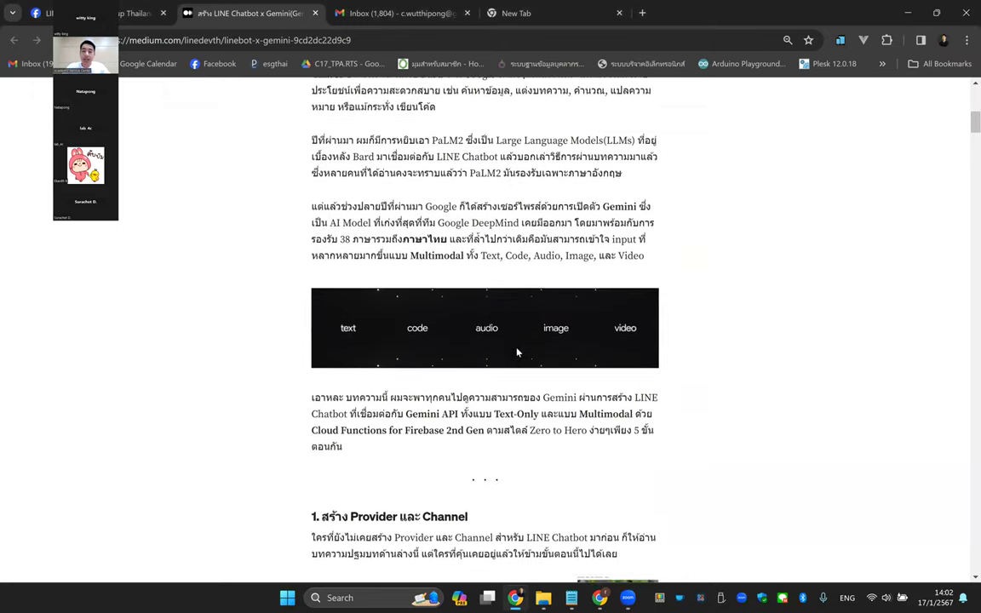
scroll(275, 201, "up", 1)
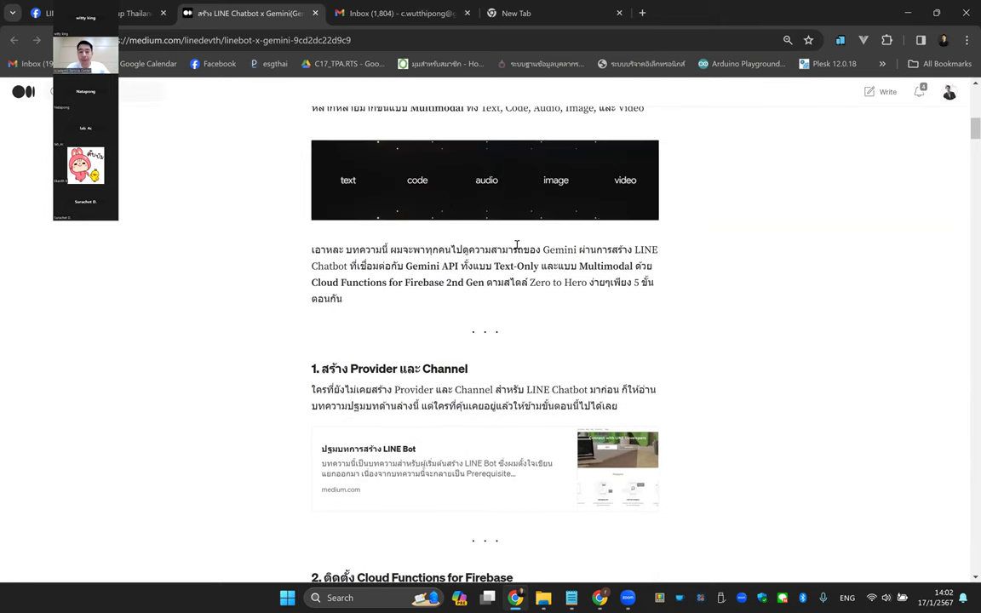
scroll(511, 247, "down", 2)
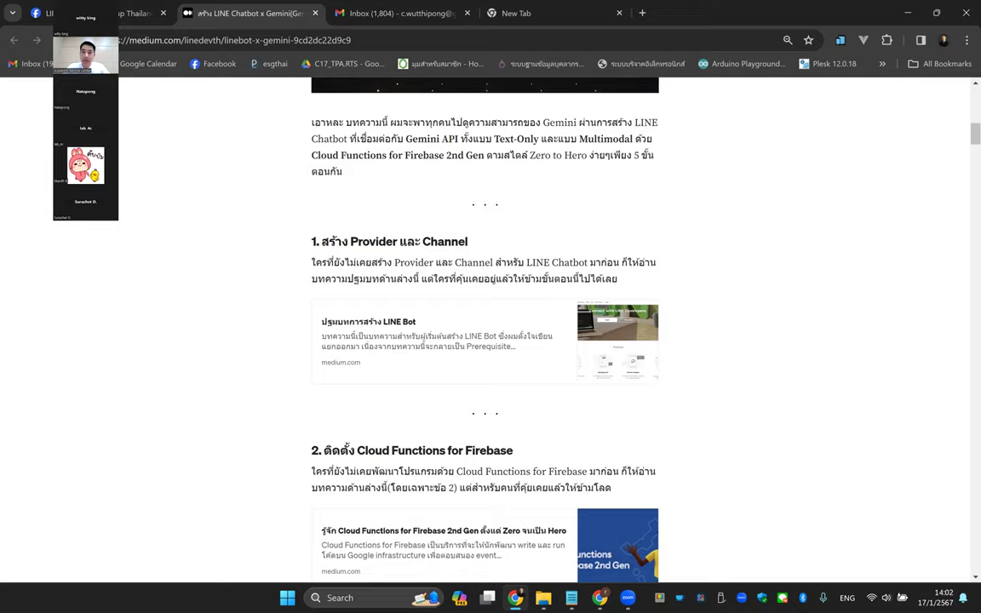
Open developers.line.biz in the empty browser tab and log in to the console with the LINE account.
left_click(551, 16)
type("de")
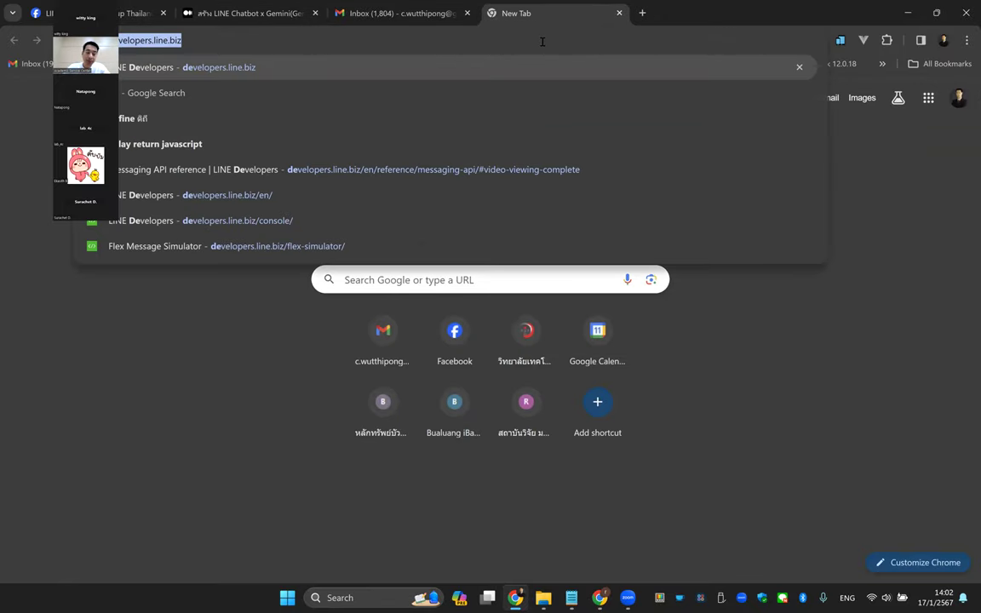
key("Return")
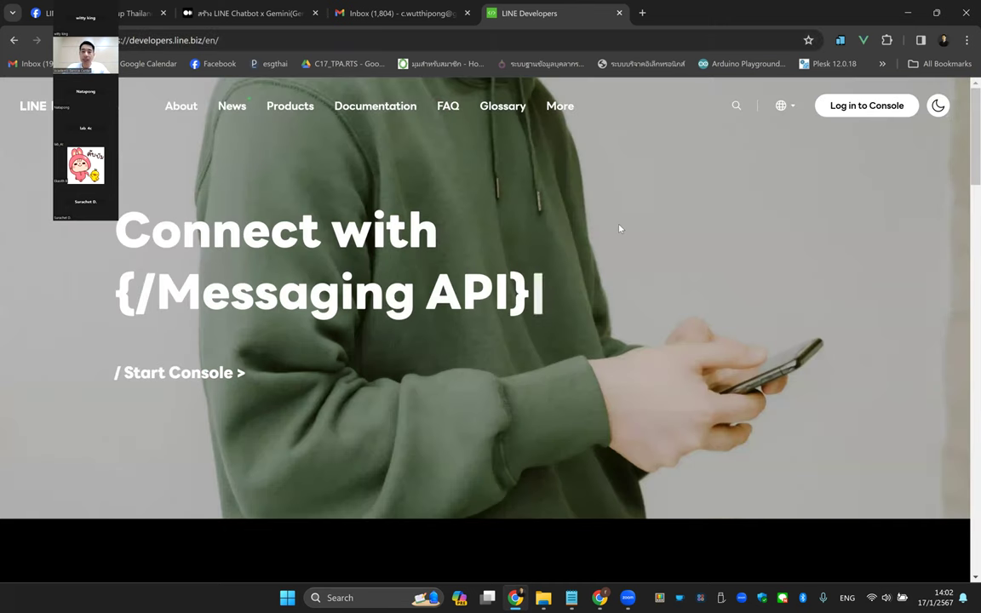
left_click(858, 112)
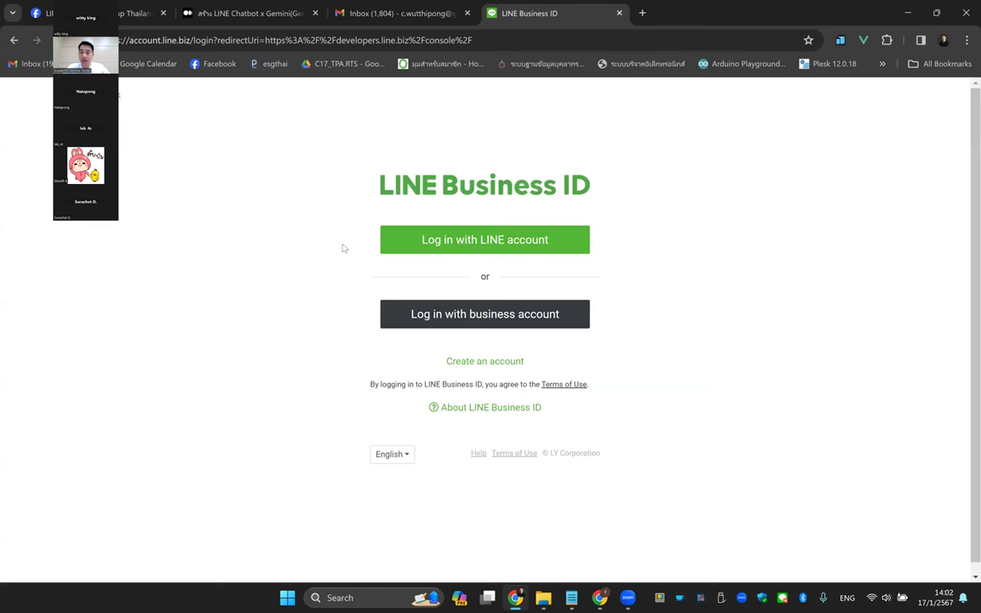
left_click(465, 246)
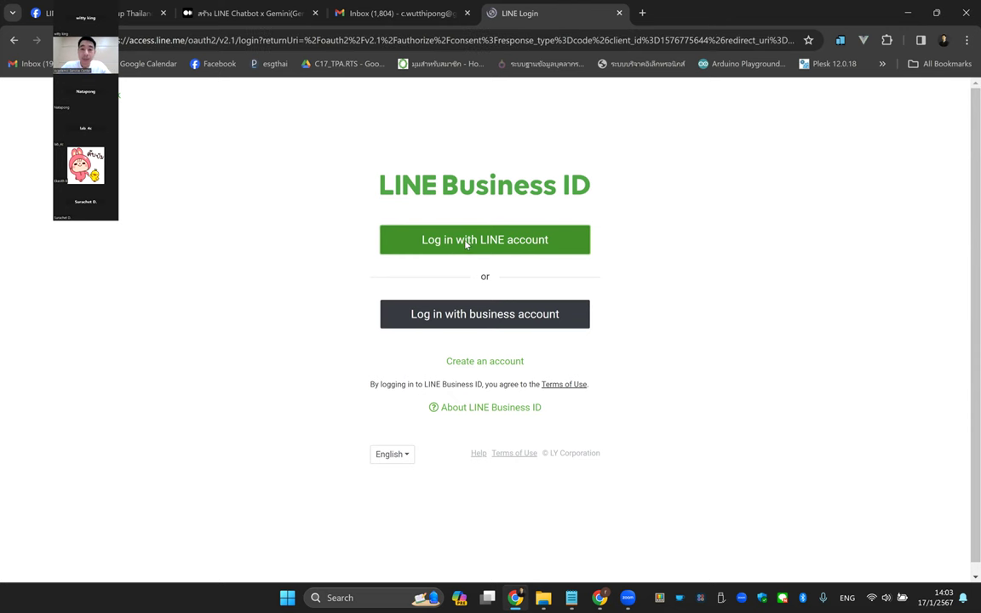
left_click(502, 367)
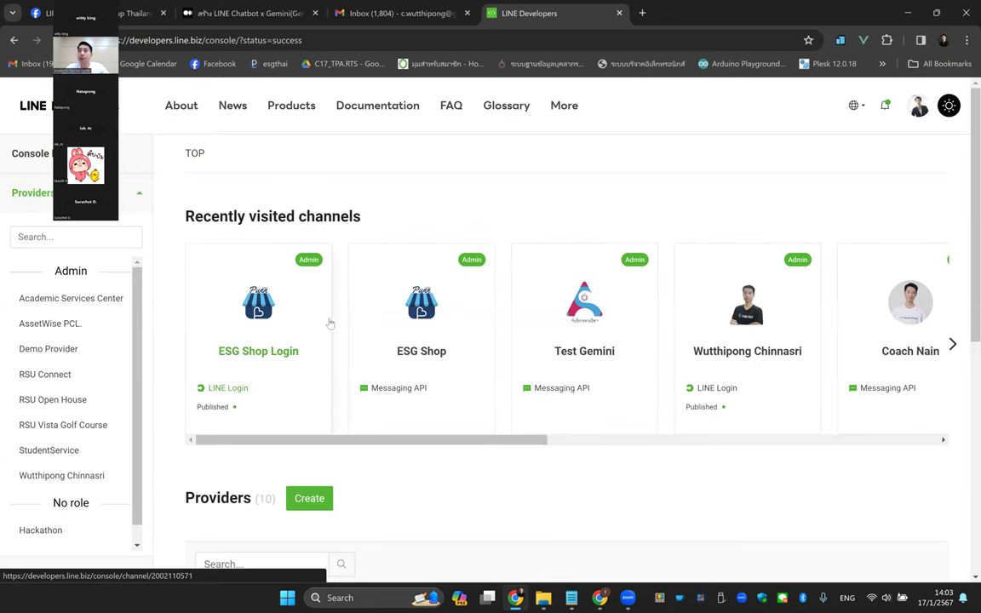
scroll(500, 351, "down", 3)
scroll(500, 352, "down", 2)
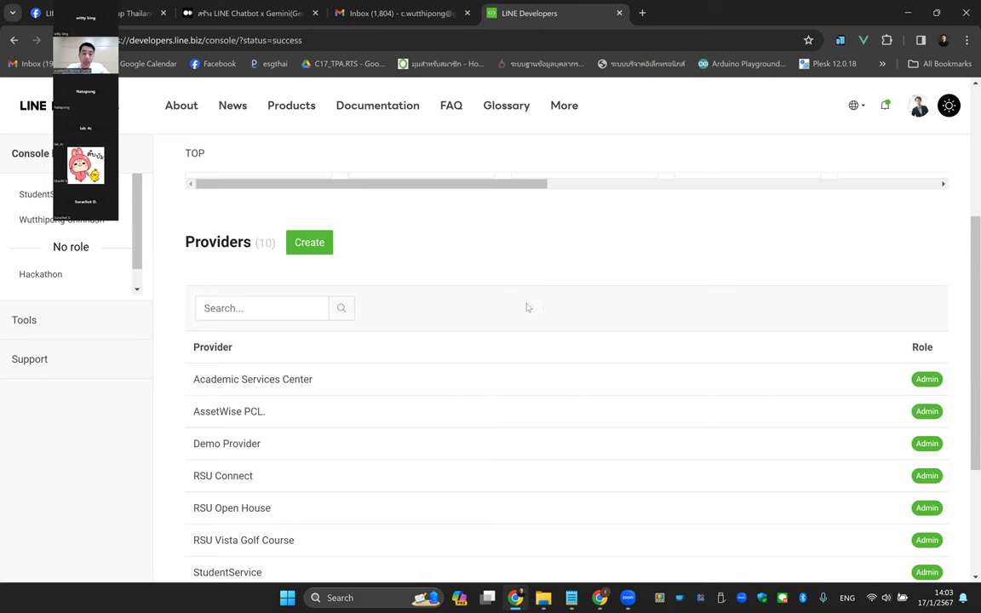
scroll(455, 273, "down", 3)
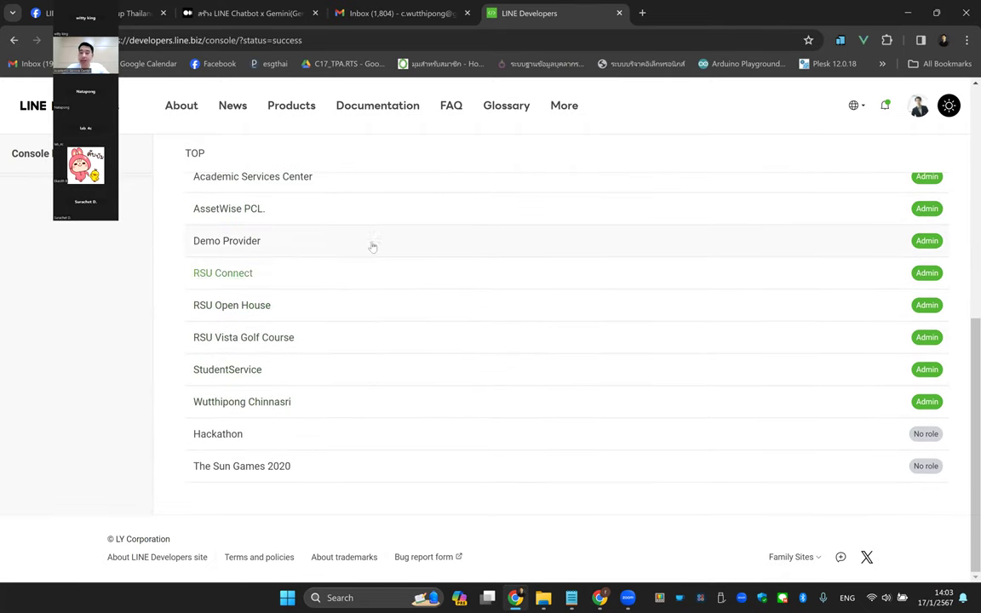
scroll(345, 262, "up", 4)
scroll(166, 416, "down", 1)
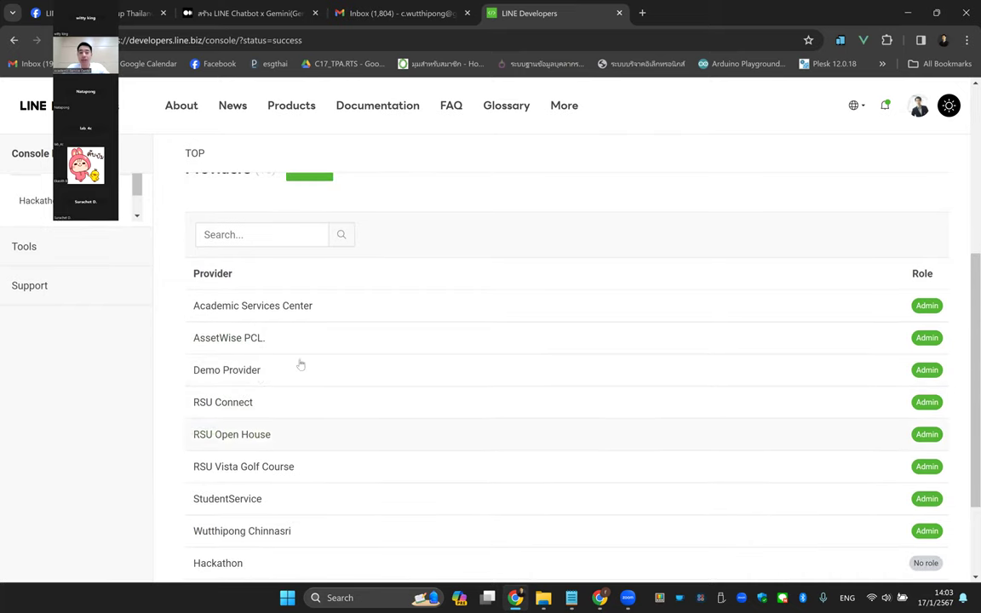
scroll(321, 255, "up", 2)
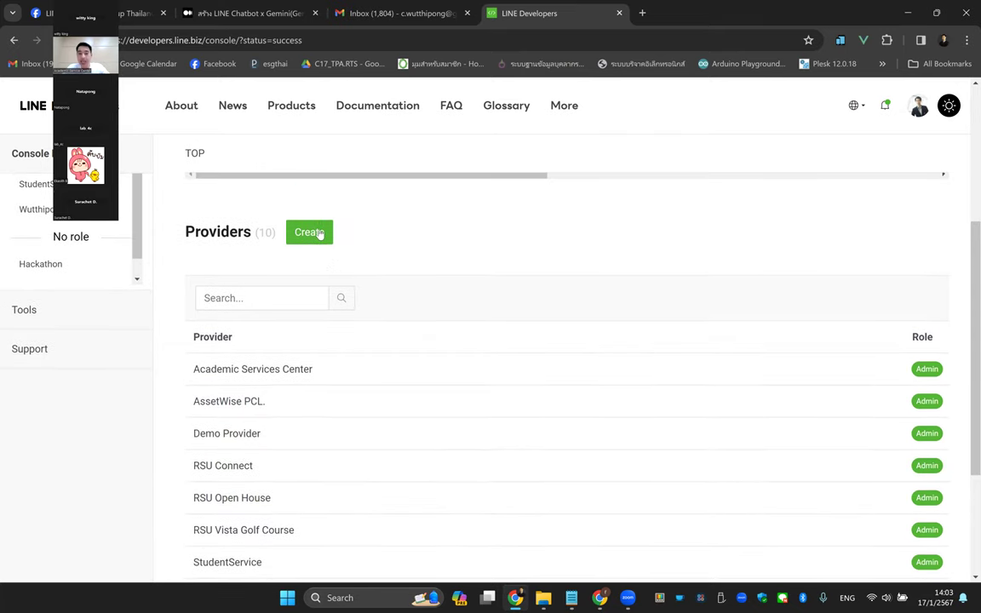
left_click(320, 232)
left_click(423, 296)
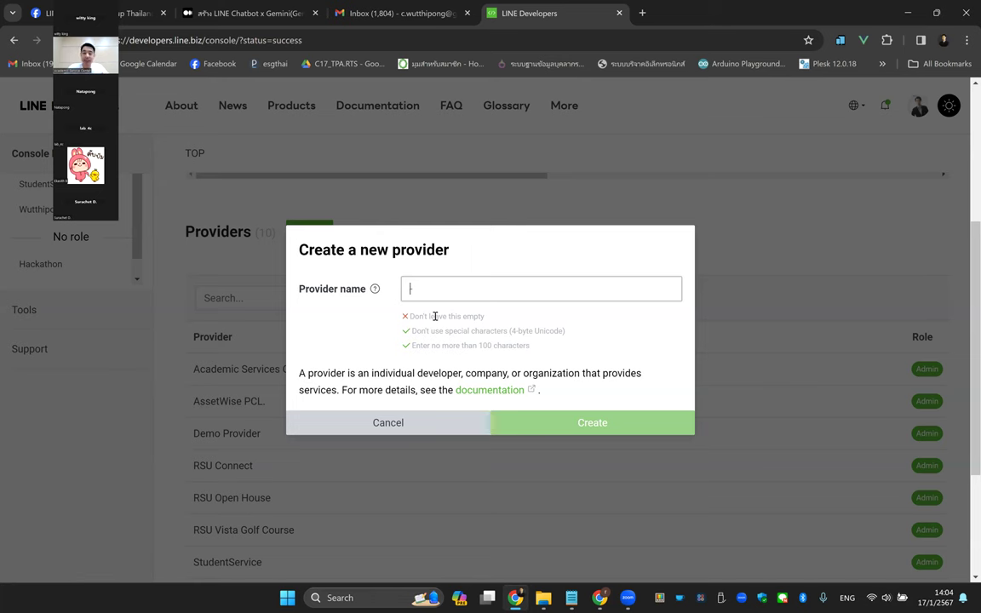
left_click(406, 425)
Open Demo Provider and start creating a new channel of type Messaging API in it.
left_click(289, 436)
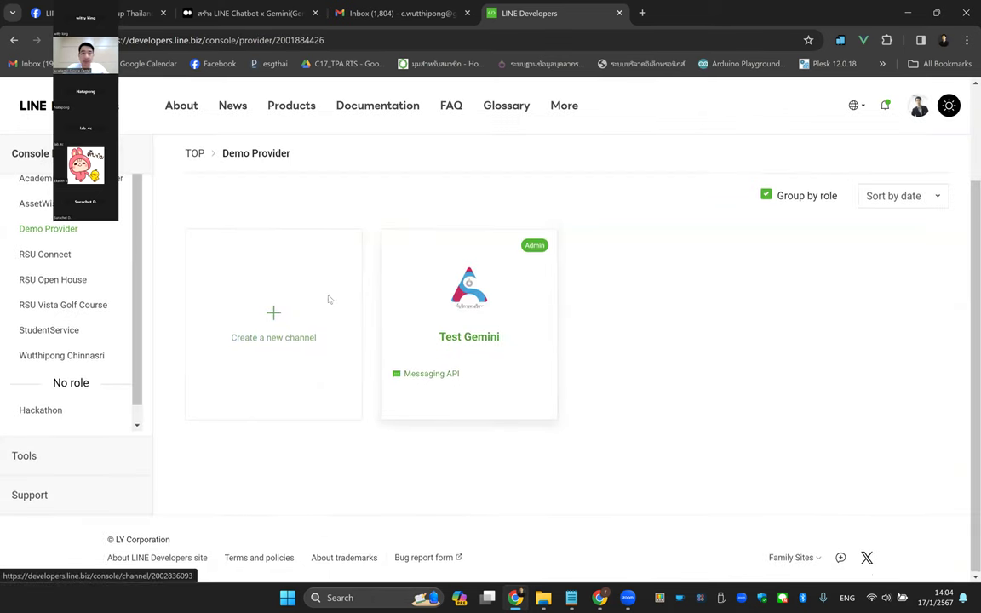
scroll(329, 299, "up", 2)
left_click_drag(186, 214, 319, 226)
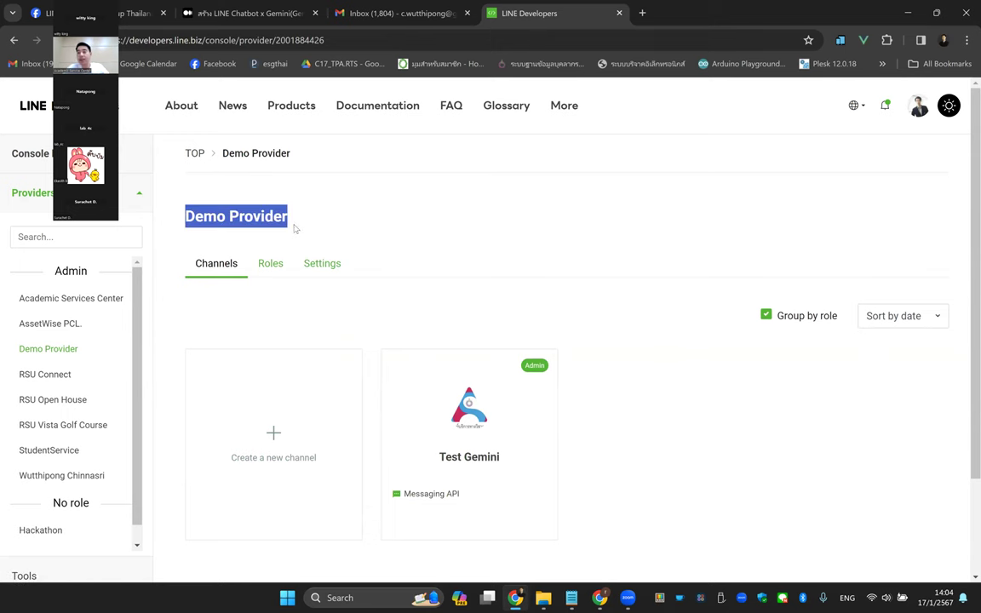
scroll(269, 407, "down", 1)
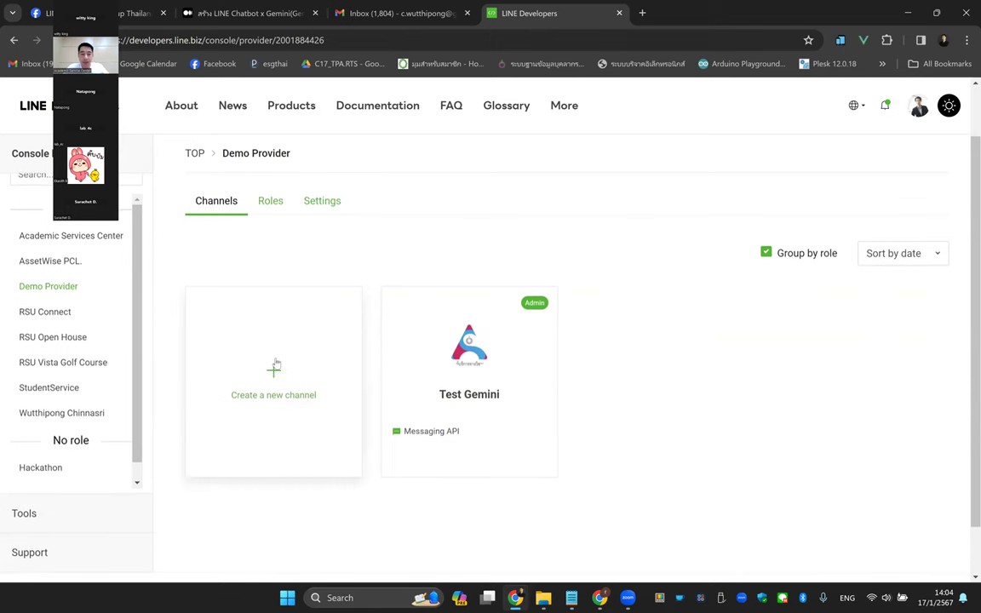
left_click(274, 368)
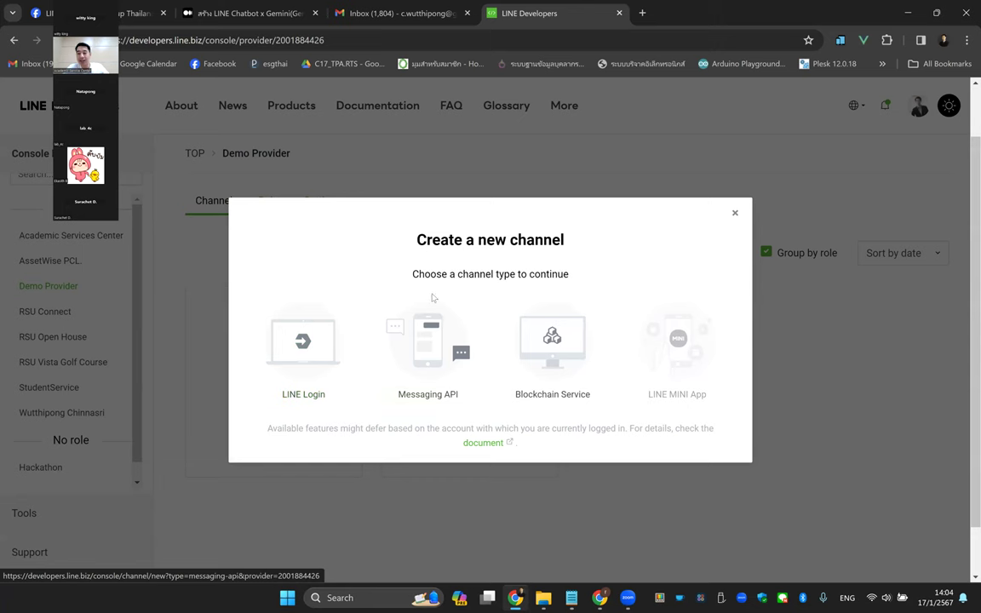
left_click(734, 213)
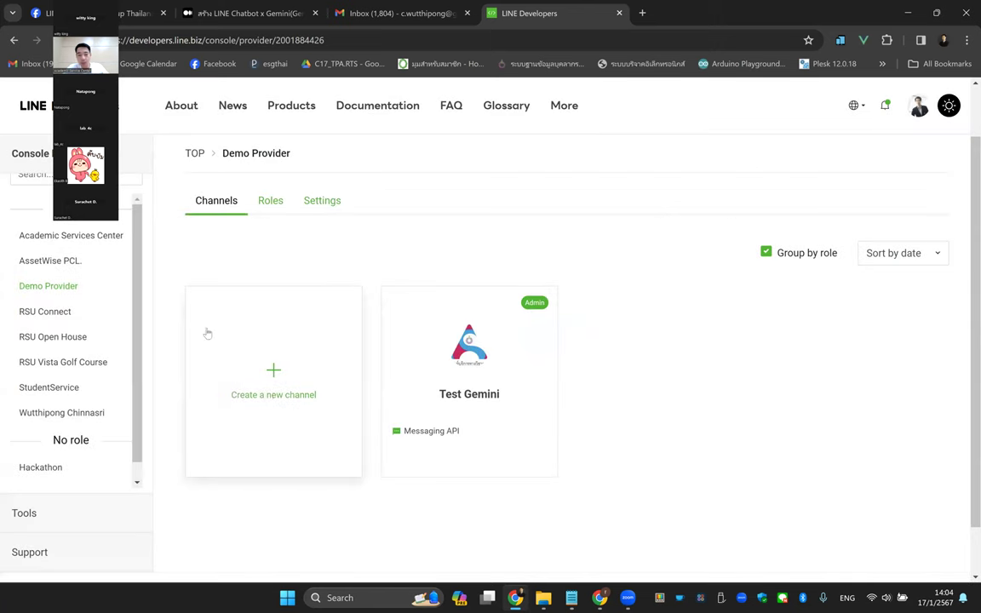
left_click(274, 396)
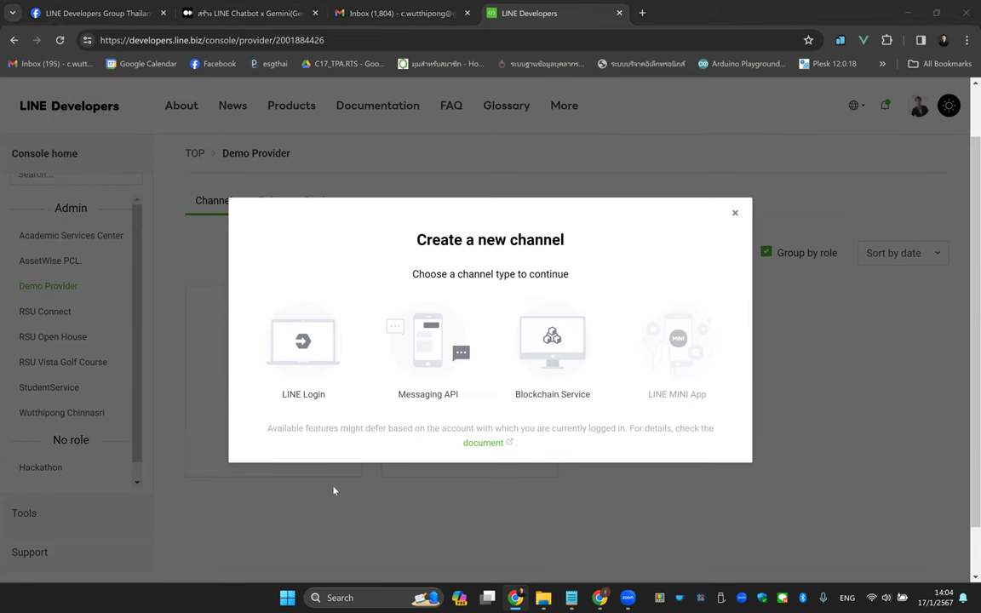
left_click(432, 354)
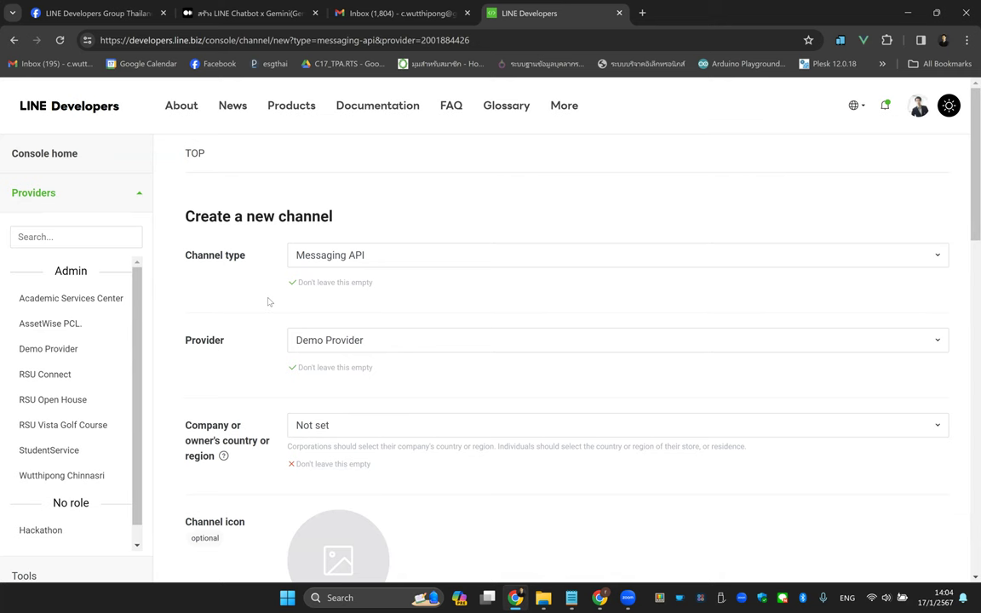
Set the new channel's company or owner's country or region to Thailand.
scroll(537, 399, "down", 3)
left_click(436, 300)
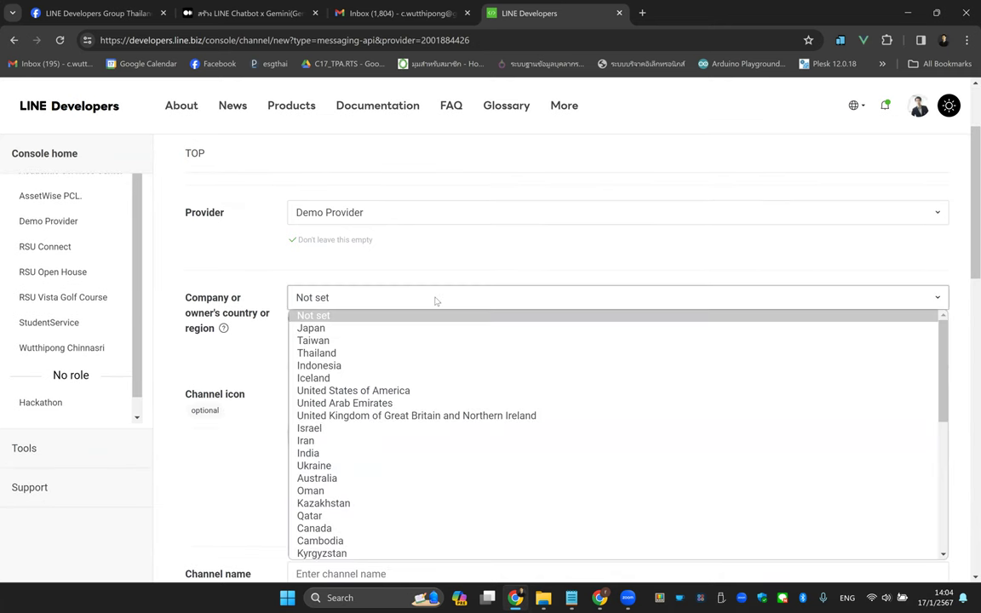
left_click(322, 354)
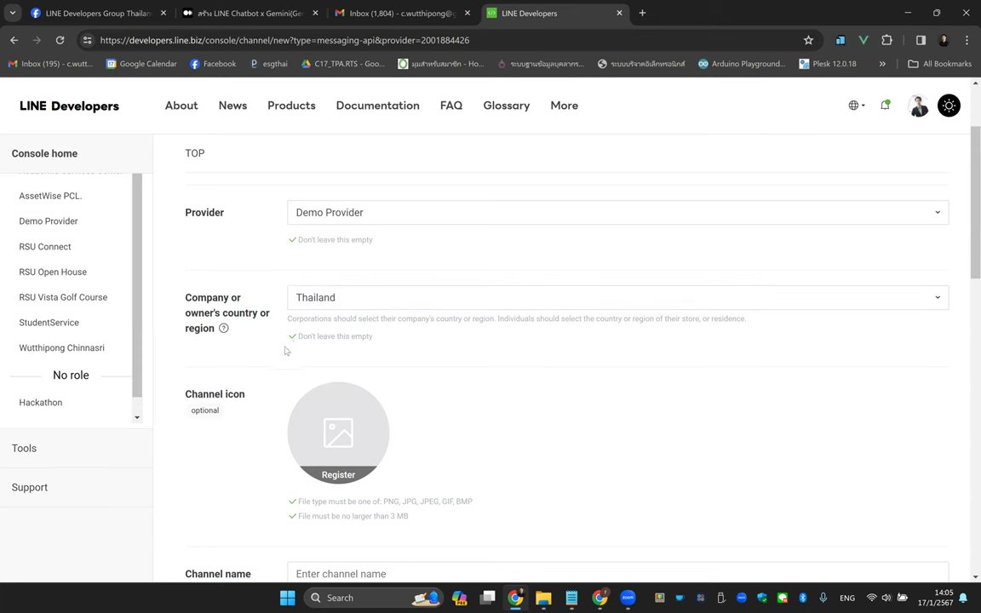
Upload asclogo.png from the "Gemini Worksho[" folder in Downloads as the channel icon.
scroll(247, 322, "down", 2)
left_click(339, 345)
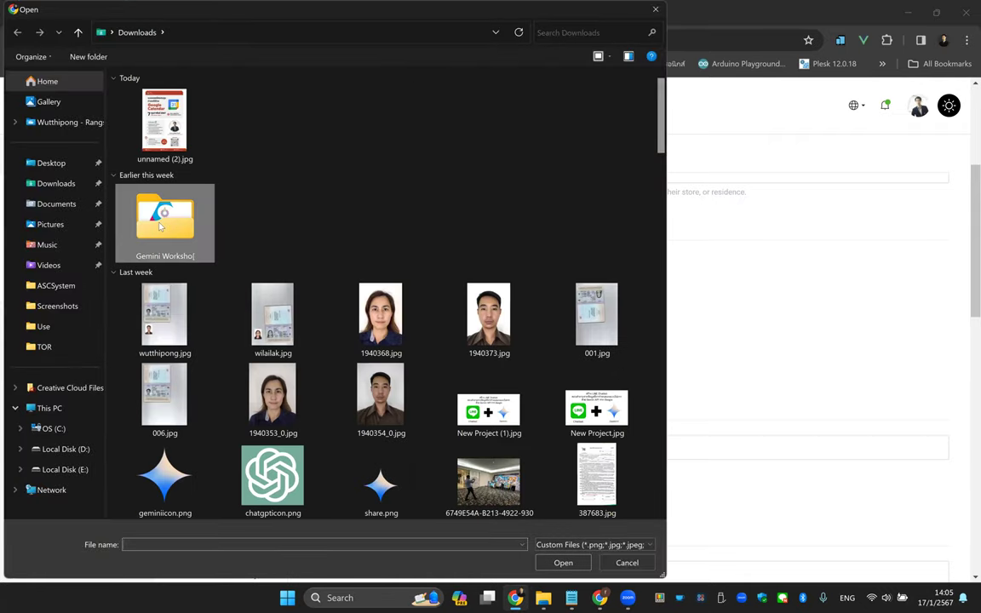
double_click(164, 217)
left_click(141, 111)
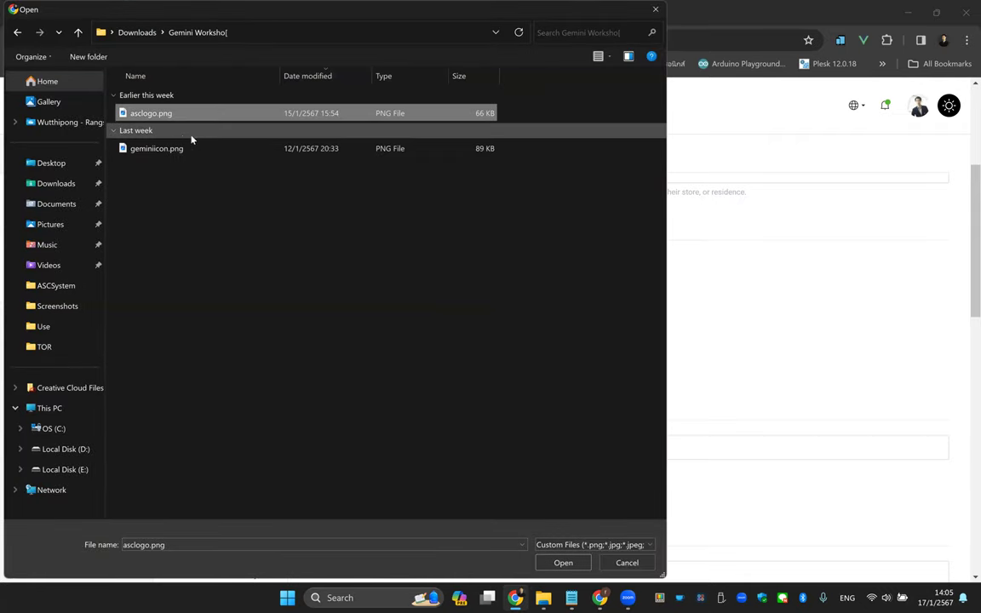
double_click(154, 115)
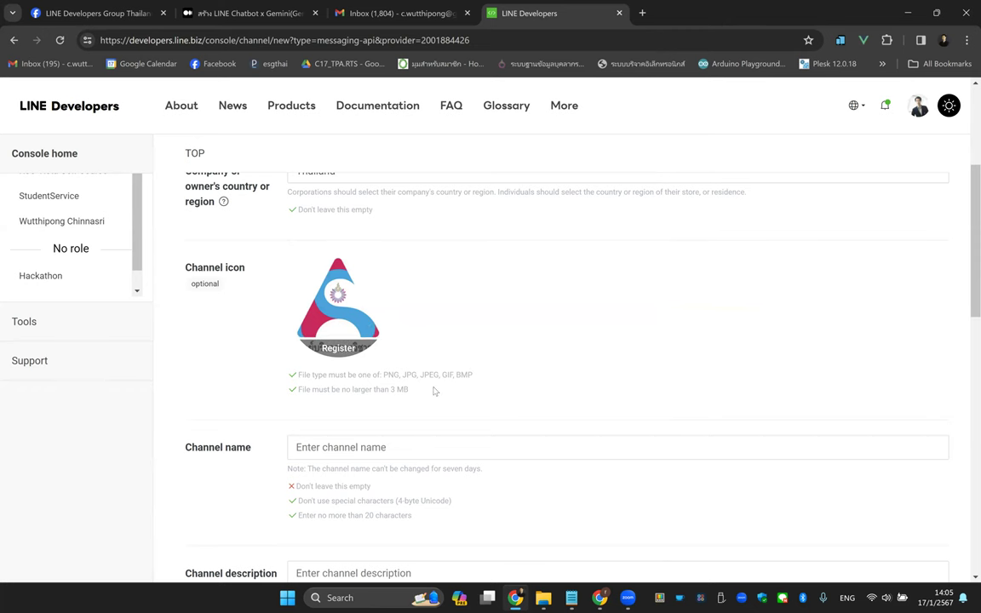
Enter "Gemini Test17" as the channel name.
scroll(401, 354, "down", 2)
left_click(349, 323)
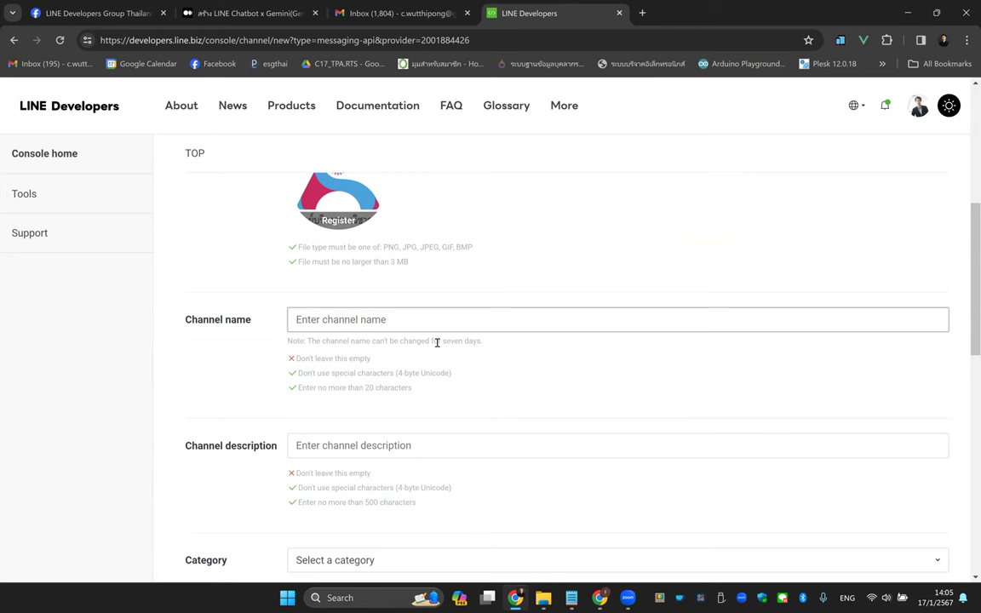
type("Ge")
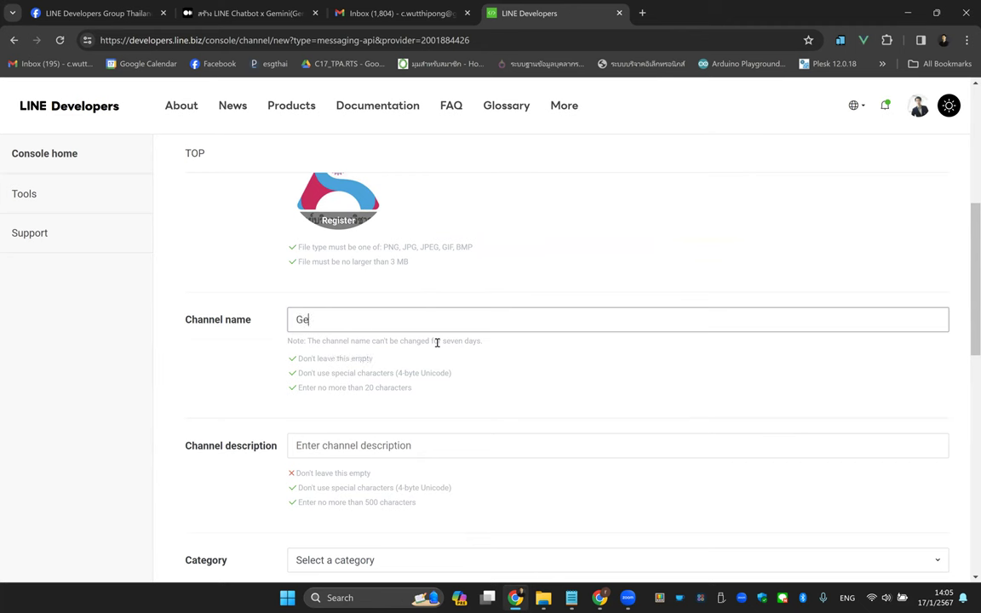
type("mini Test17")
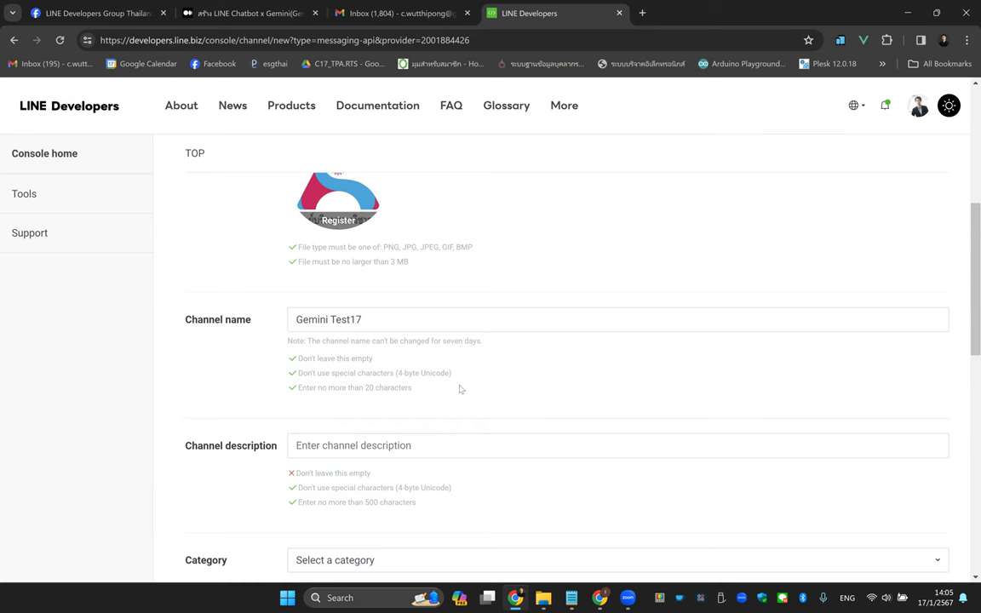
Enter "Test LINE OA with Gemini" as the channel description.
scroll(459, 390, "down", 2)
left_click(365, 322)
type("Test LINE OA W")
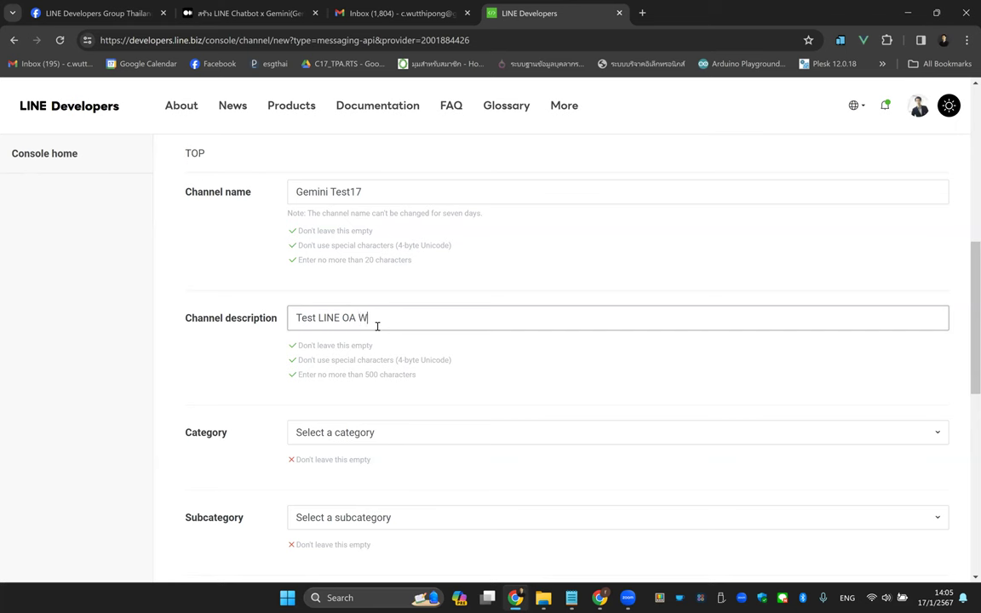
key("BackSpace")
type("with Gemini")
left_click(473, 379)
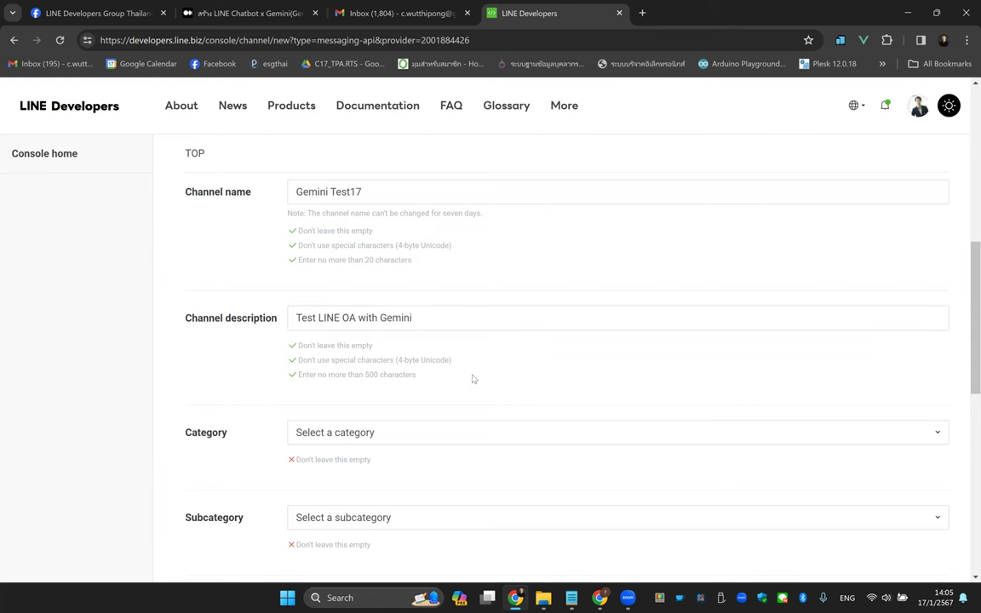
Set the category to ธุรกิจในพื้นที่ประเภทอื่น and the subcategory to ธุรกิจในพื้นที่ประเภทอื่น(อื่นๆ).
scroll(473, 377, "down", 2)
left_click(394, 308)
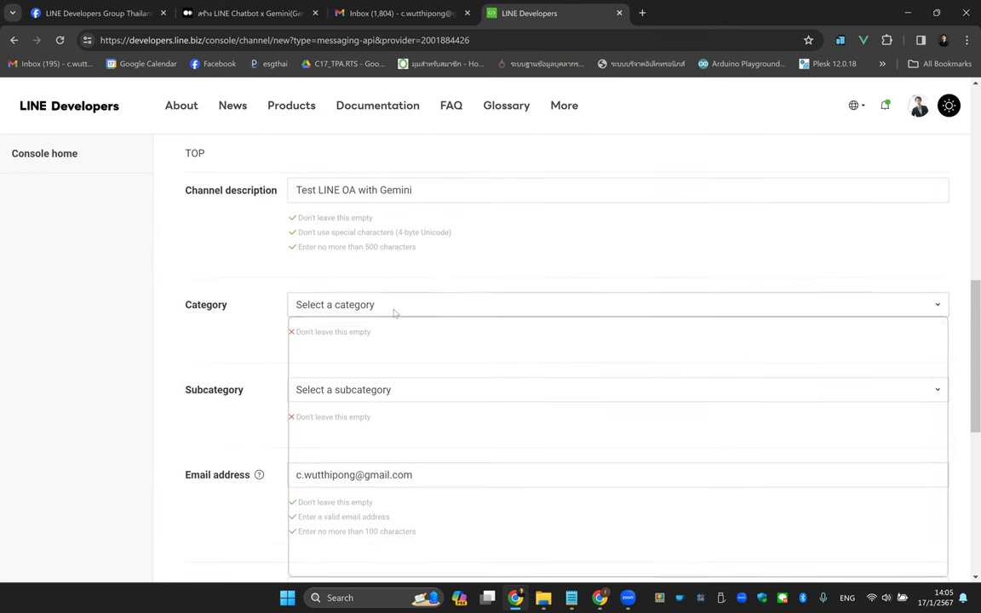
scroll(398, 426, "down", 1)
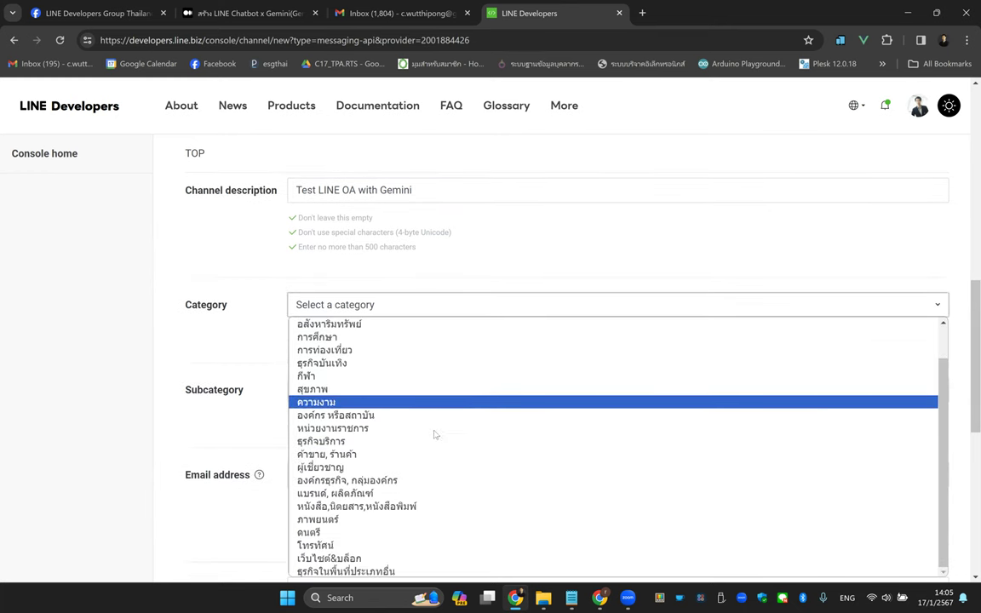
left_click(375, 572)
left_click(357, 389)
left_click(387, 414)
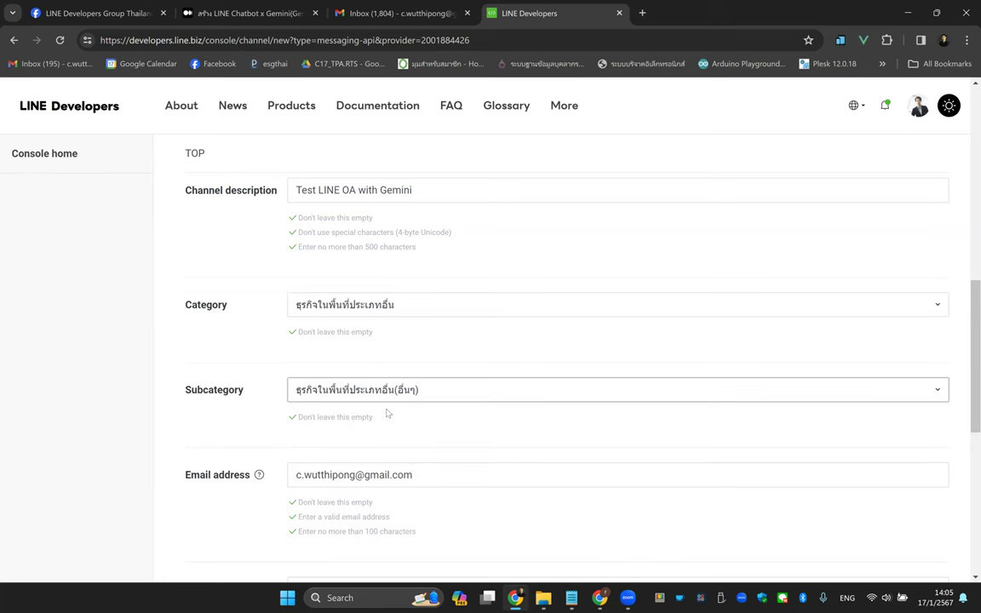
left_click(394, 355)
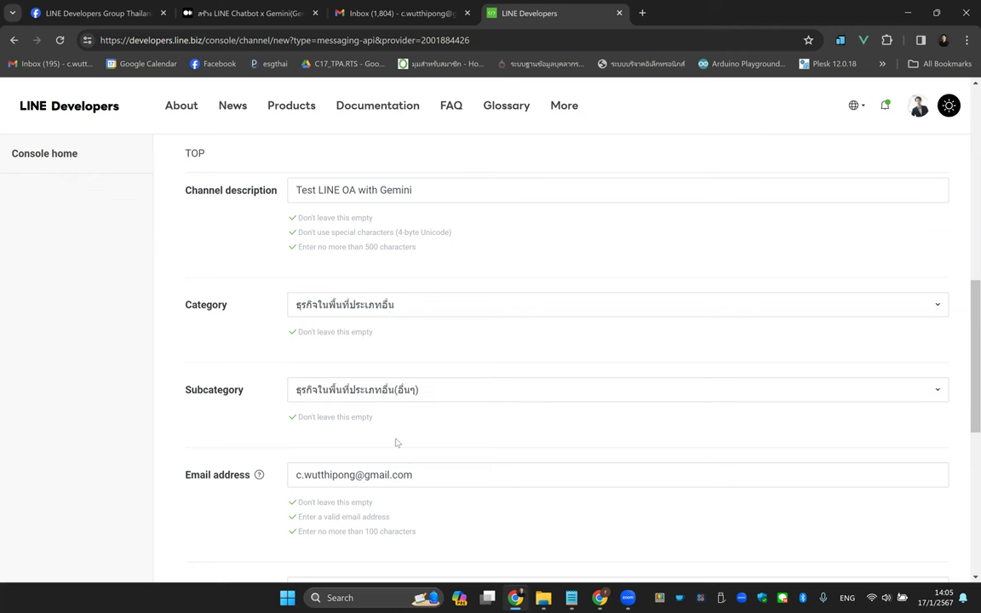
scroll(395, 442, "down", 5)
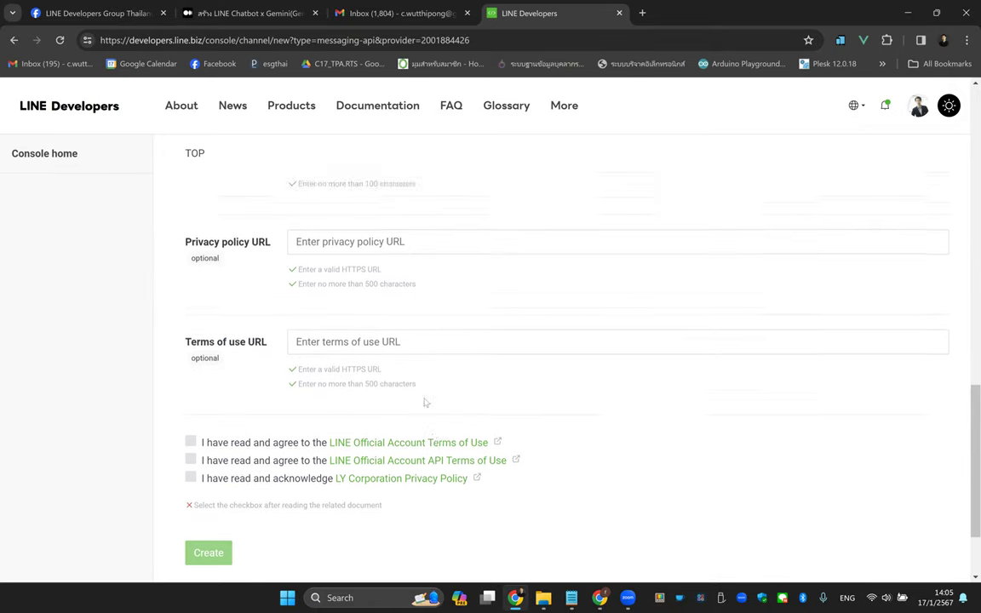
Agree to the LINE Official Account Terms of Use and API Terms of Use, and acknowledge the LY Corporation Privacy Policy.
scroll(425, 402, "up", 1)
left_click_drag(223, 340, 375, 344)
left_click(324, 345)
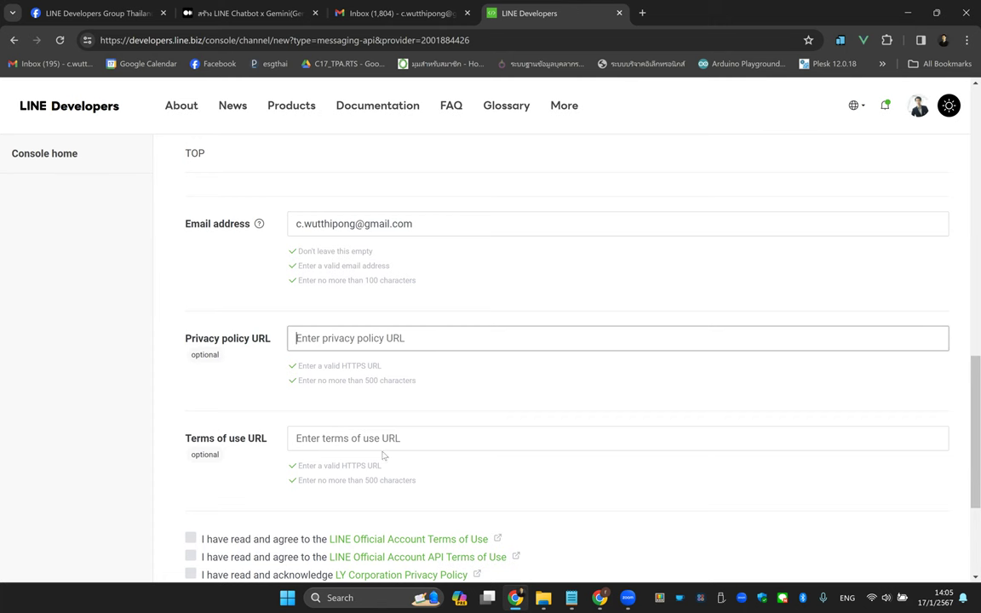
scroll(256, 494, "down", 2)
left_click(190, 327)
left_click(191, 344)
left_click(191, 362)
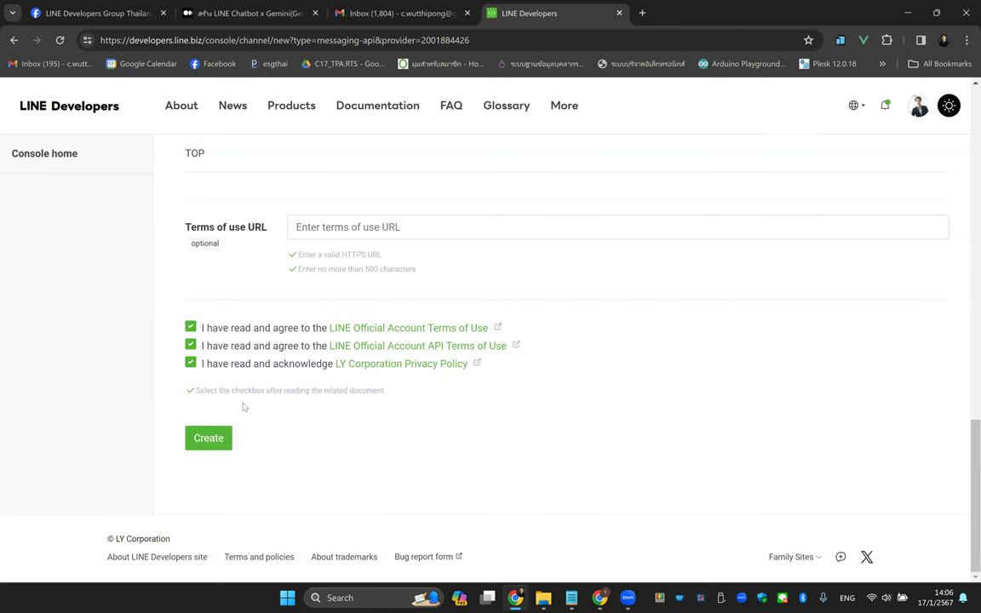
Create the Gemini Test17 Messaging API channel, confirming its details and agreeing to the information-use agreement.
left_click(209, 438)
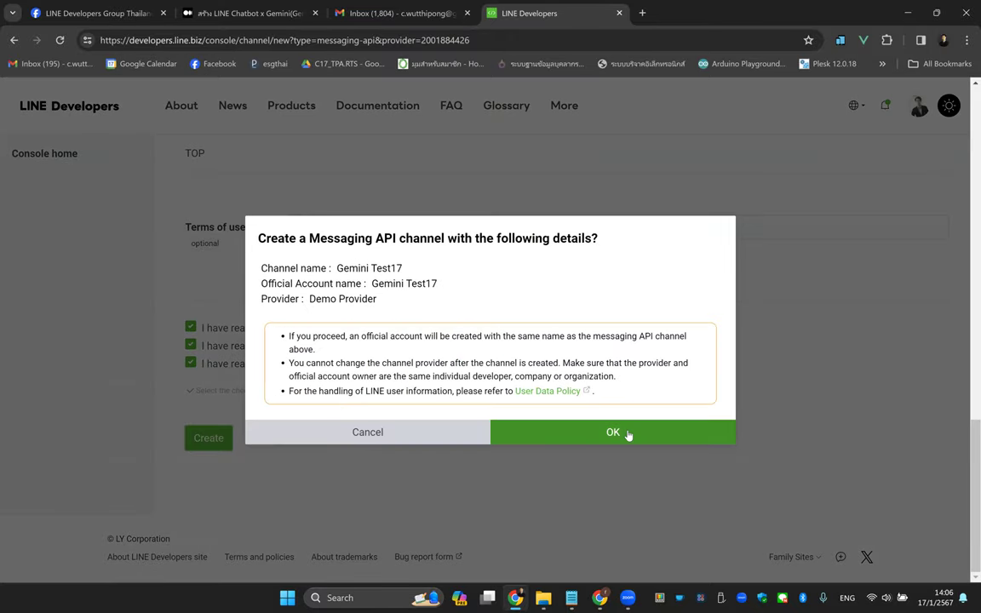
left_click(628, 433)
scroll(527, 530, "down", 2)
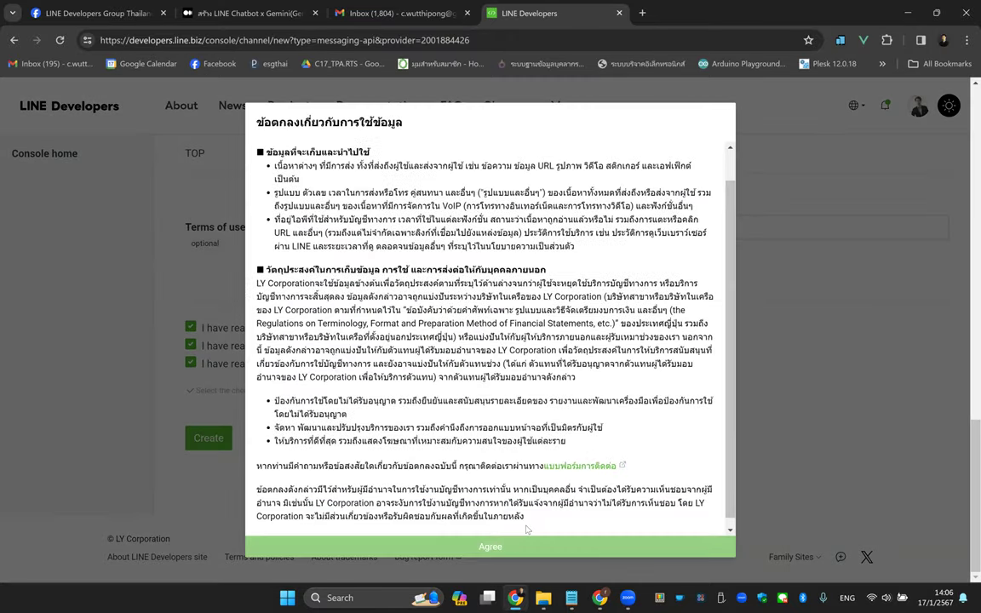
left_click(519, 545)
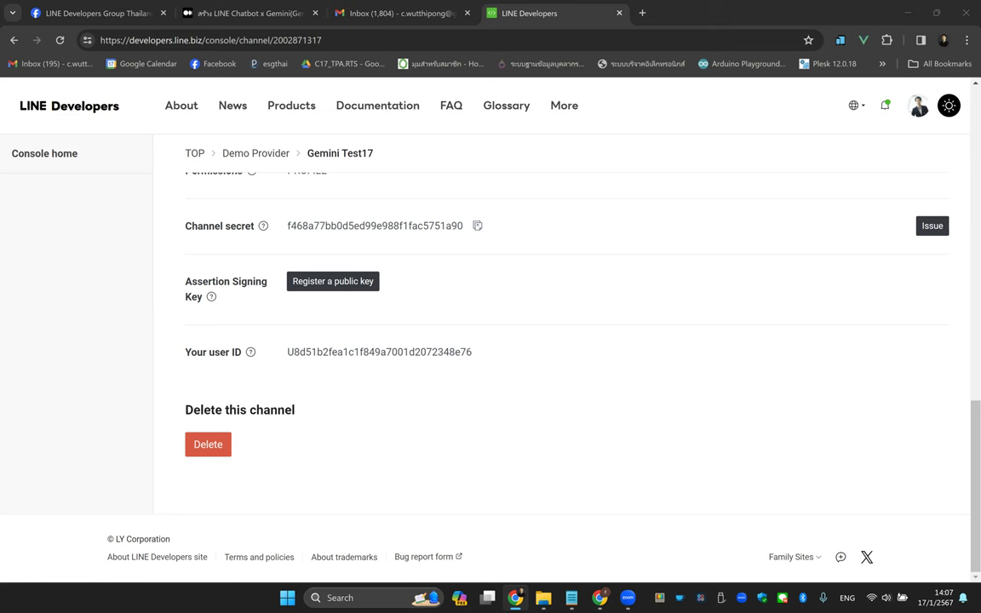
Open the Gemini Test17 account's response settings in LINE Official Account Manager from the channel's basic information.
scroll(413, 295, "up", 15)
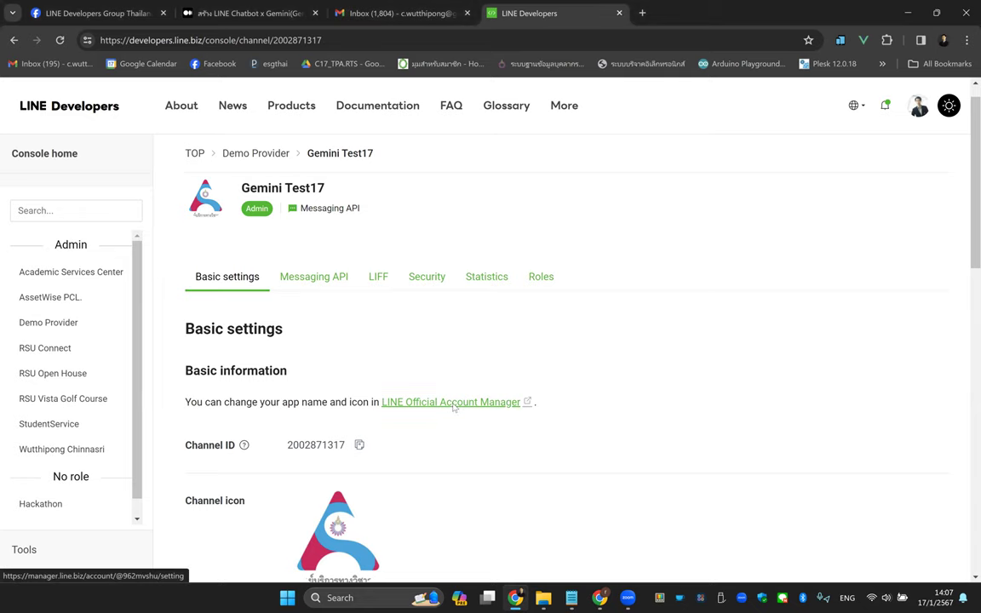
left_click(452, 409)
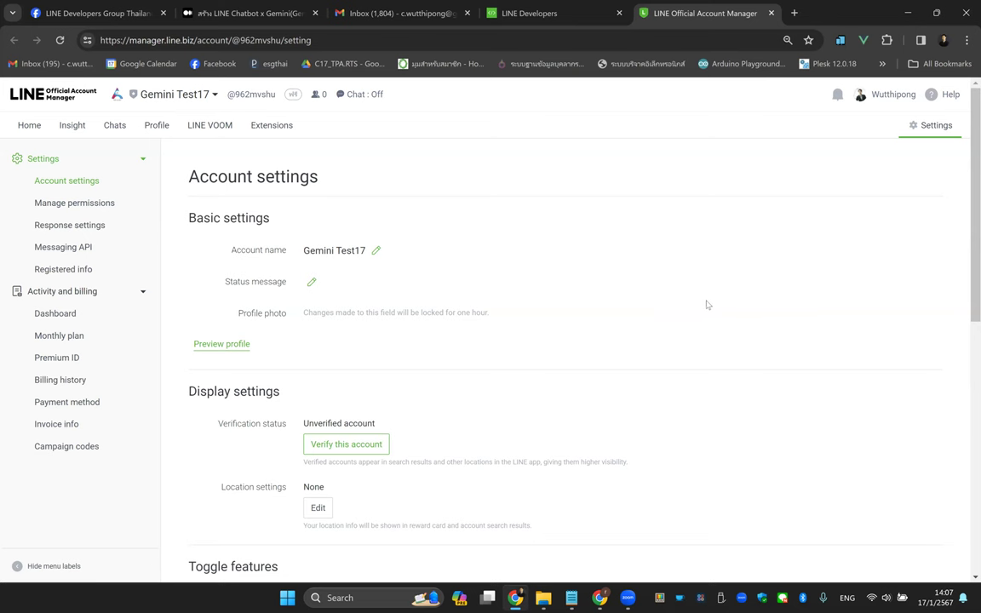
left_click(71, 231)
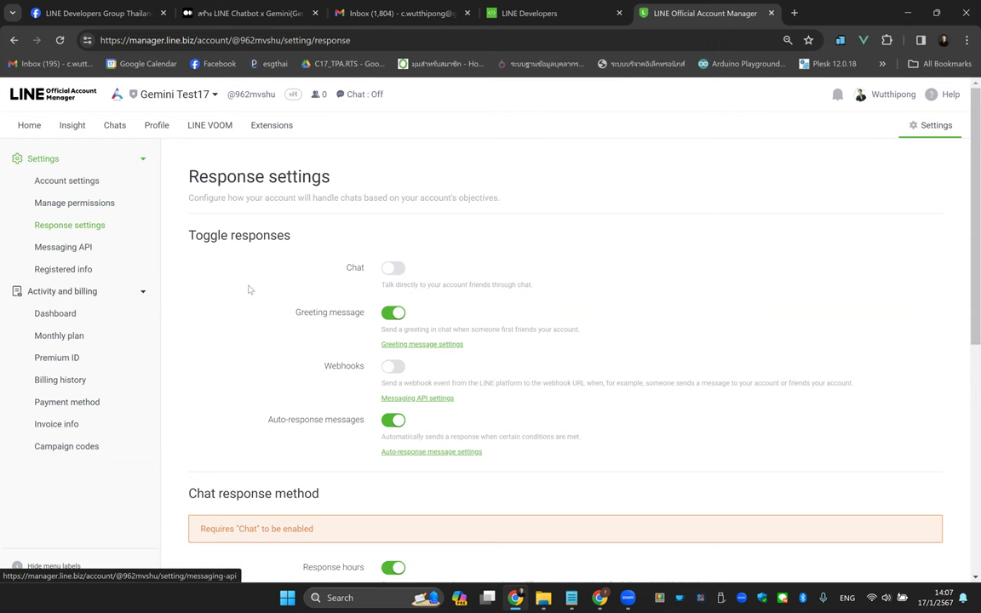
Examine the auto-response message settings and the account's automatic response messages.
left_click_drag(268, 419, 361, 427)
scroll(321, 302, "down", 3)
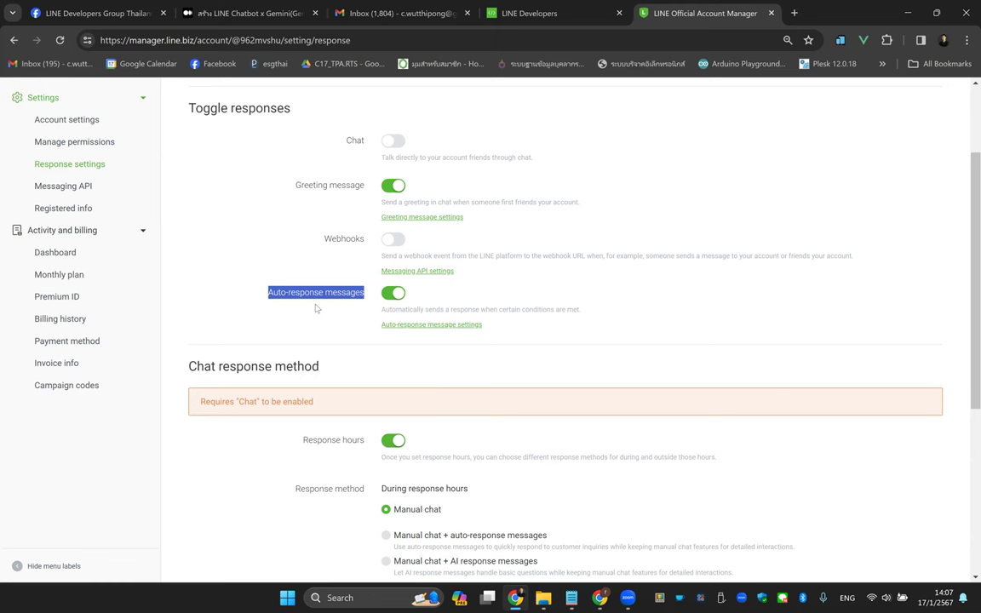
left_click(425, 327)
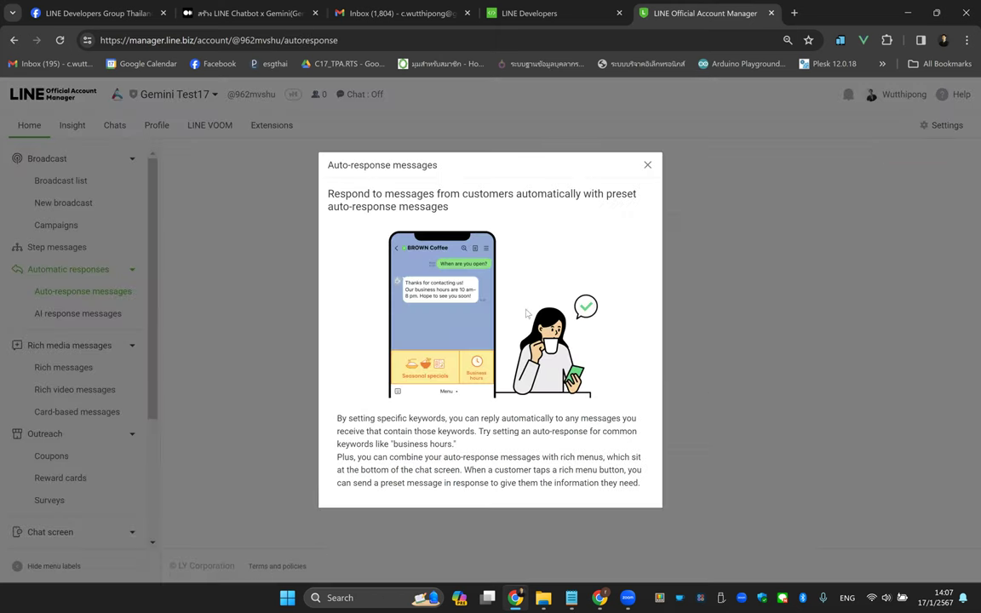
left_click(647, 165)
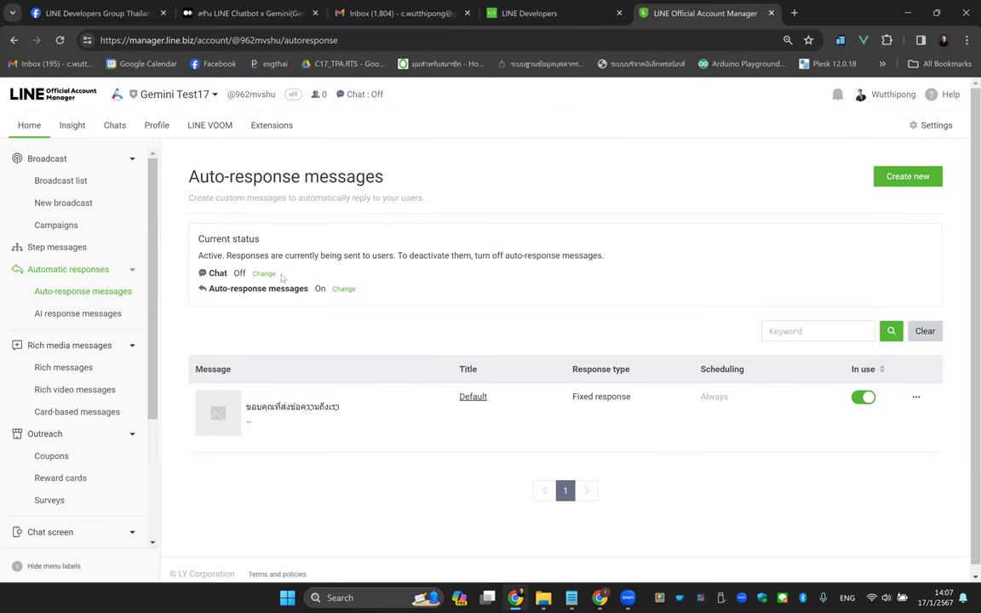
left_click(69, 318)
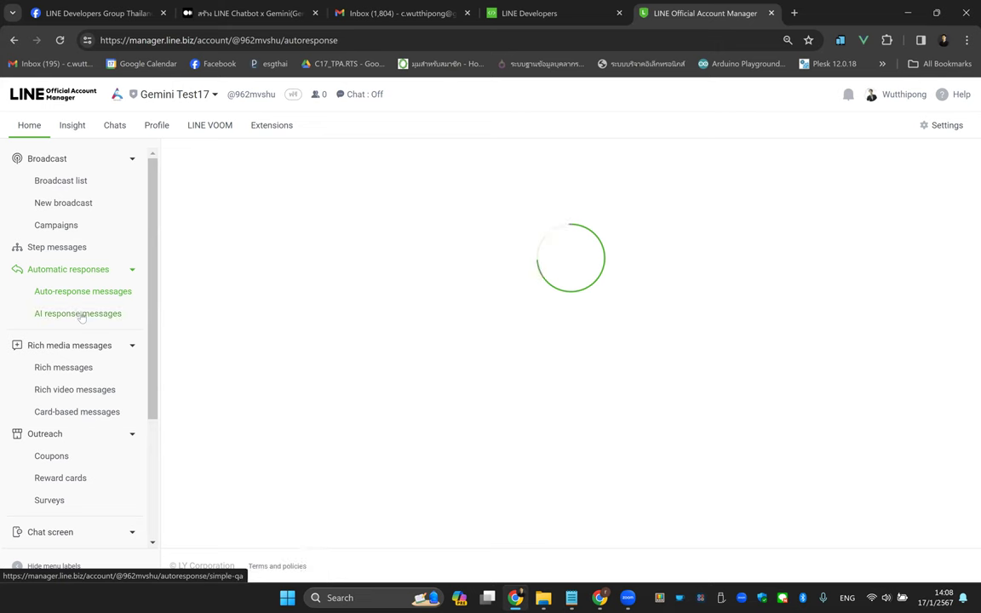
left_click(79, 315)
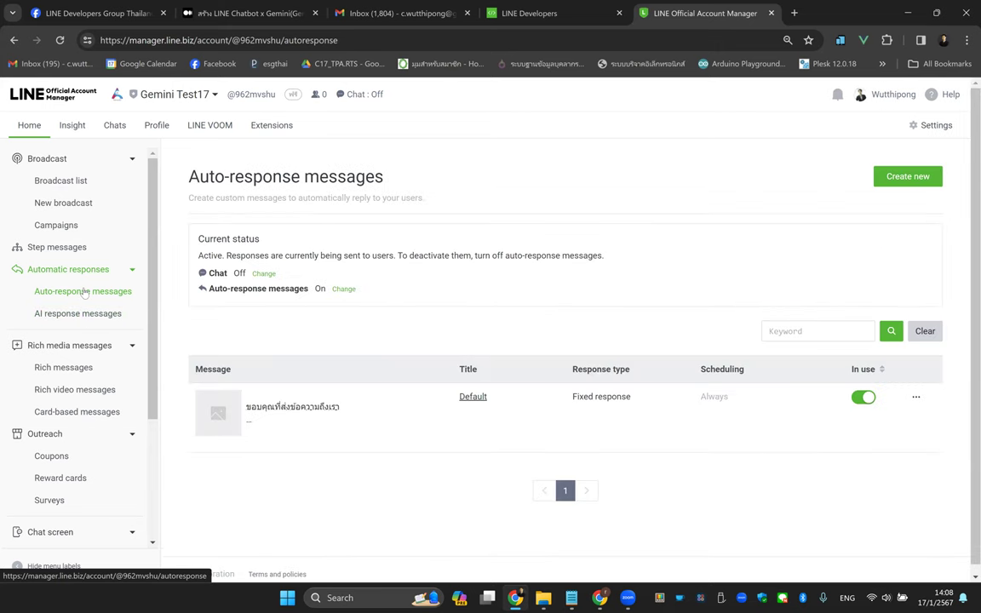
Turn off auto-response messages in the account's response settings.
left_click(937, 126)
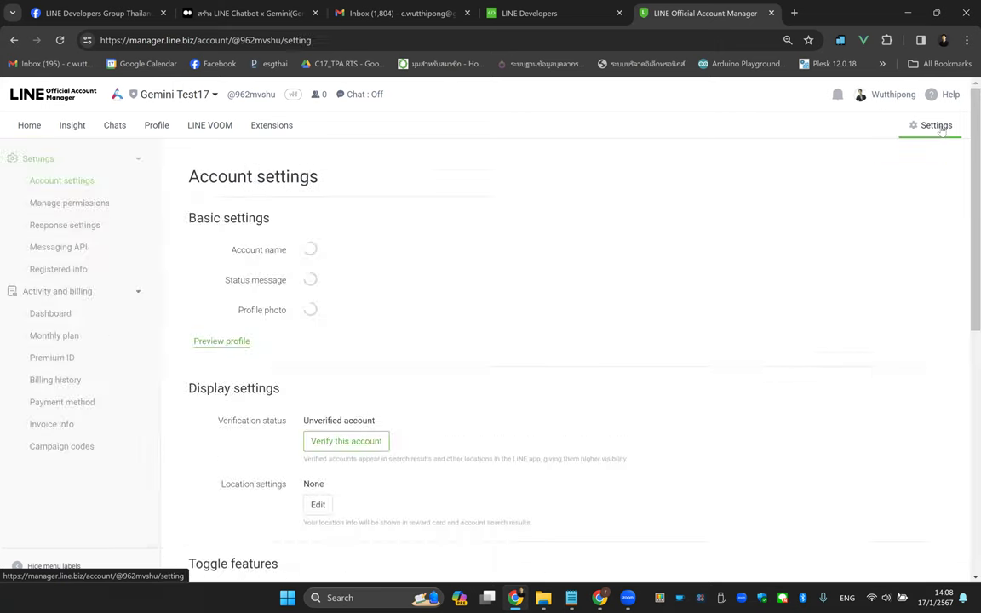
left_click(80, 228)
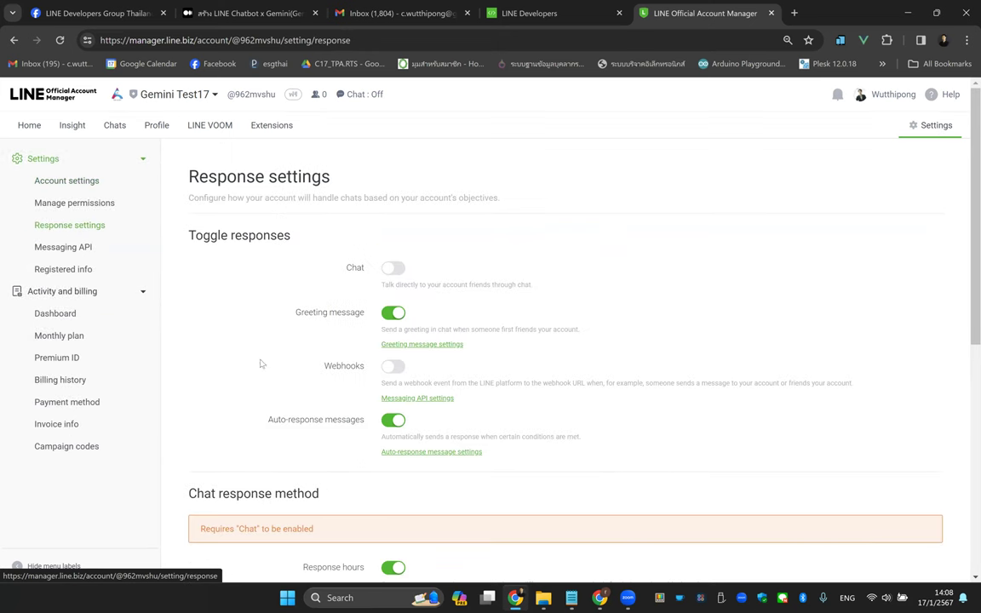
left_click(393, 421)
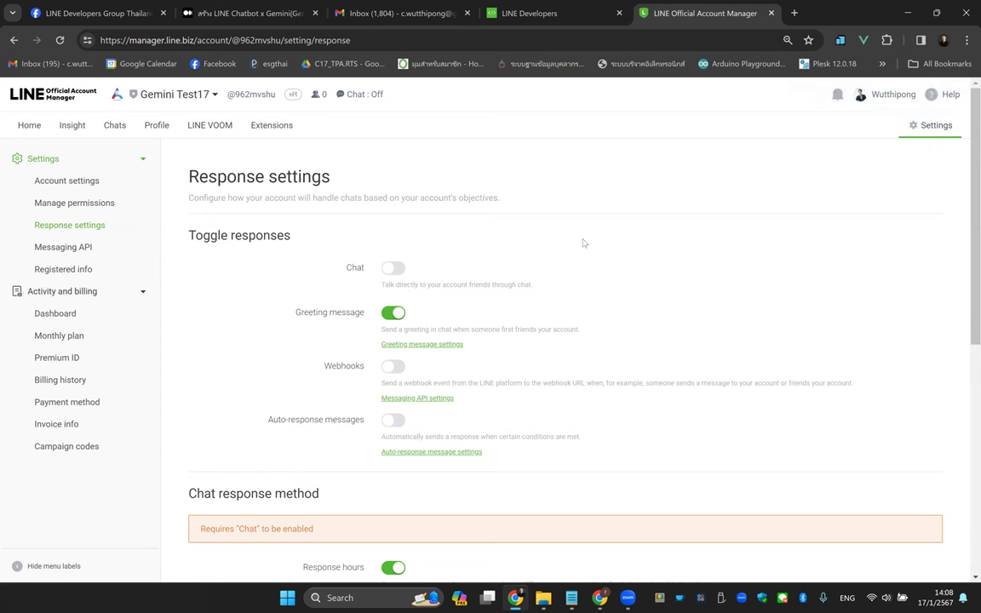
Turn on both chat and webhooks for the account's responses.
left_click(393, 269)
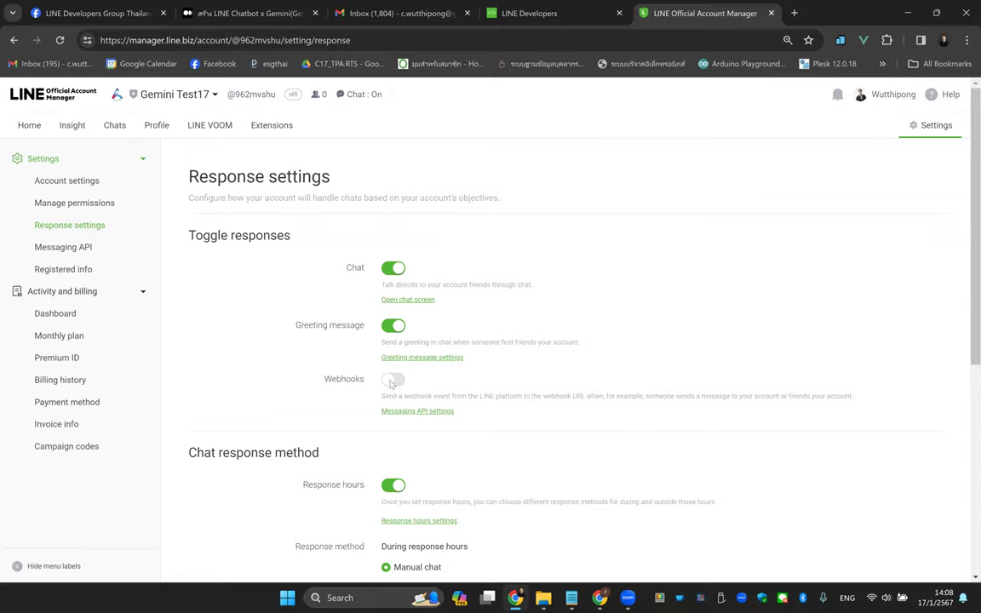
left_click(393, 380)
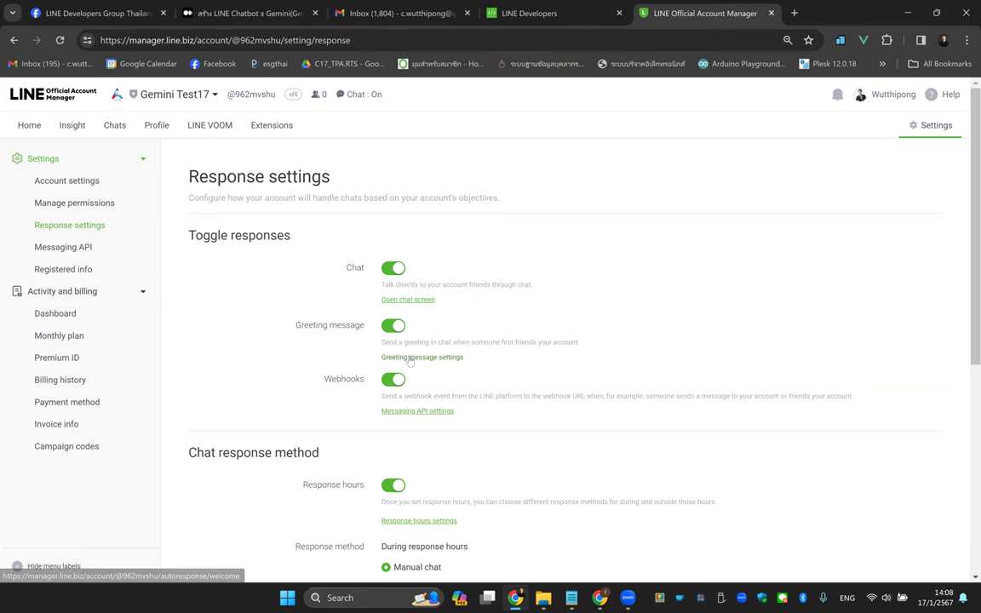
Turn off response hours for the chat response method and check the response method options.
scroll(512, 486, "down", 1)
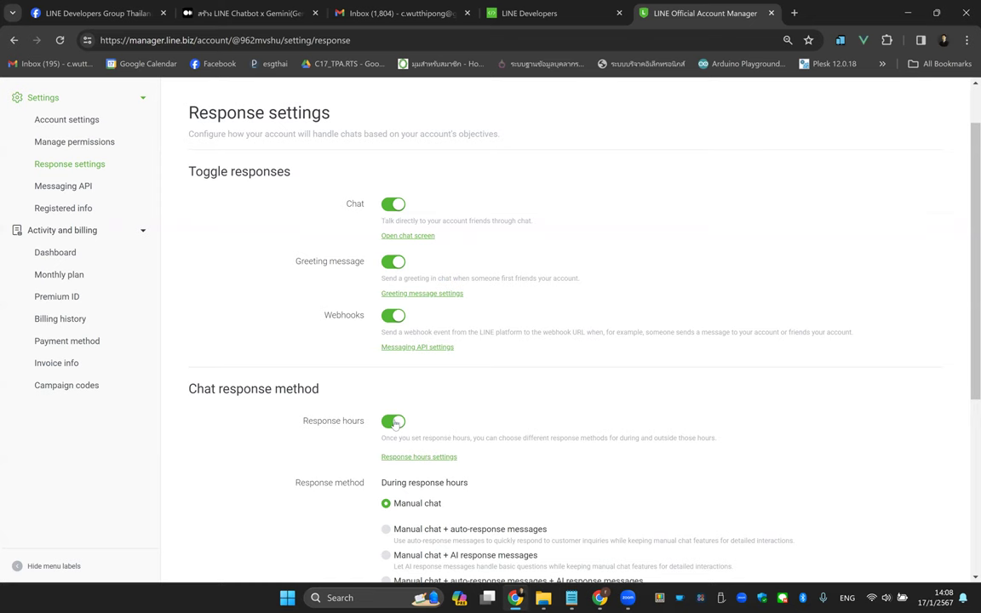
left_click(395, 423)
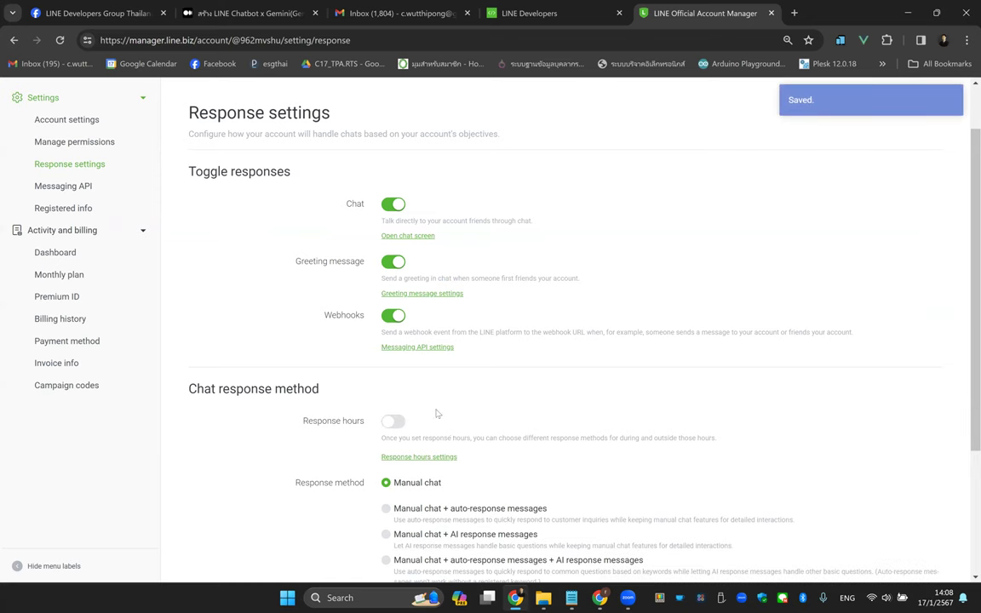
scroll(400, 450, "down", 3)
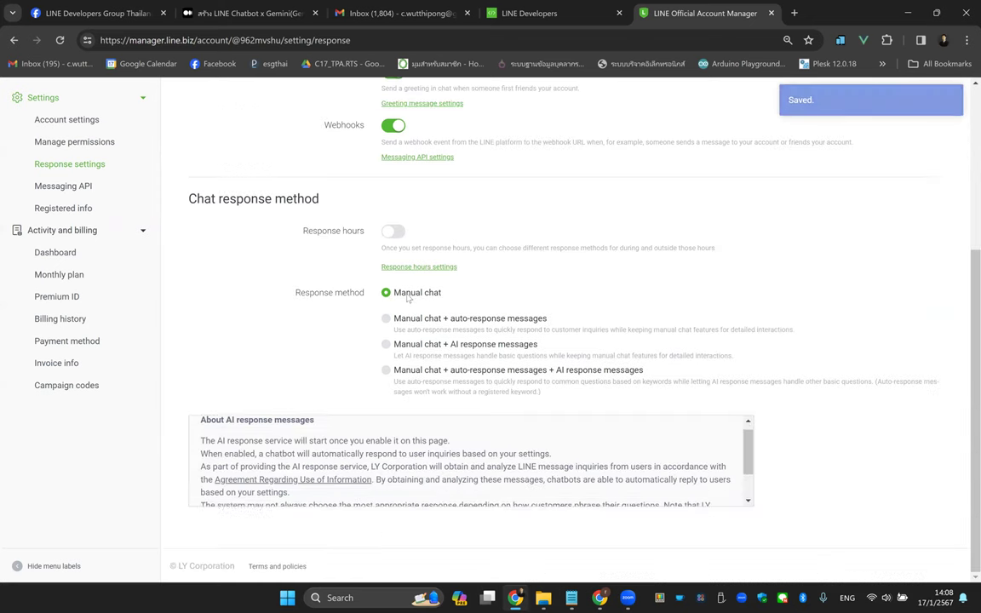
scroll(387, 245, "up", 2)
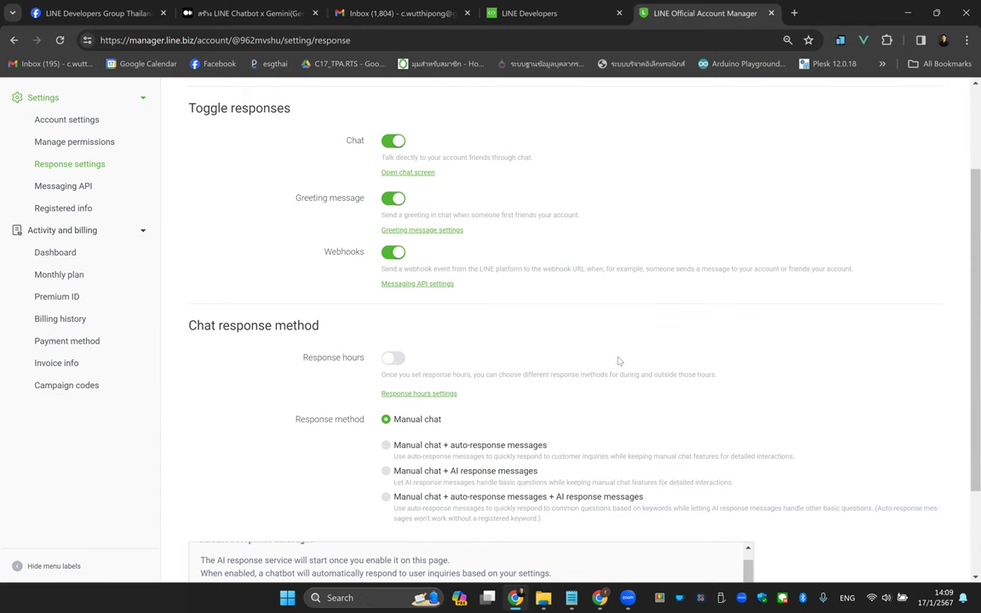
scroll(616, 357, "up", 2)
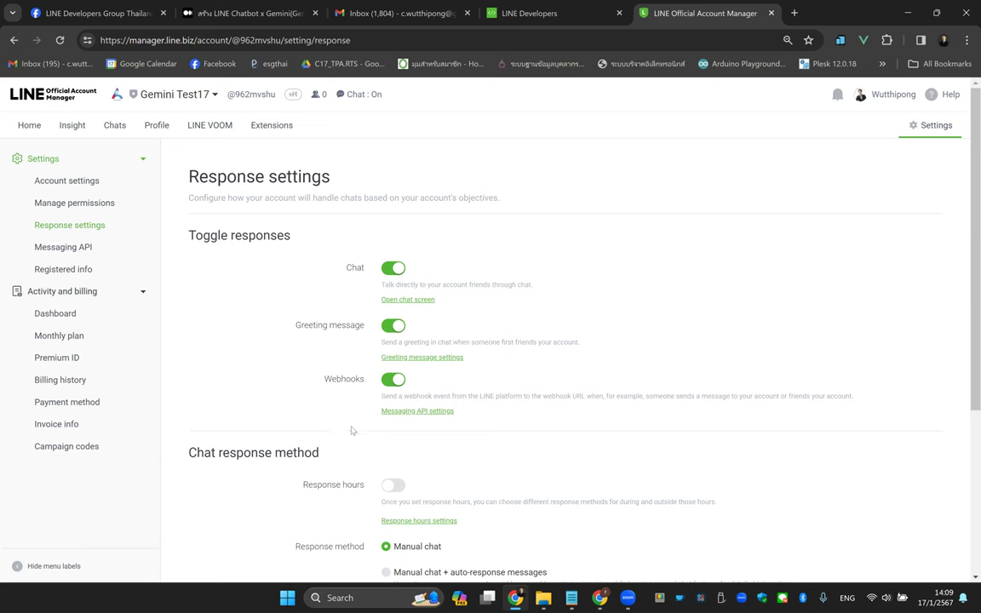
Disable chat to check the auto-response messages setting, and re-enable chat alongside webhooks.
left_click(393, 269)
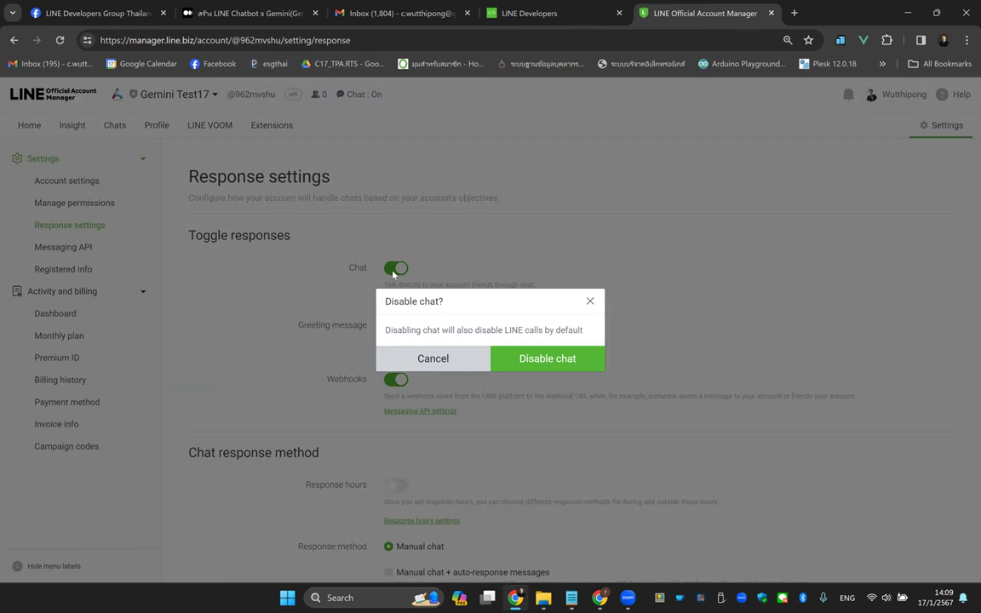
left_click(553, 359)
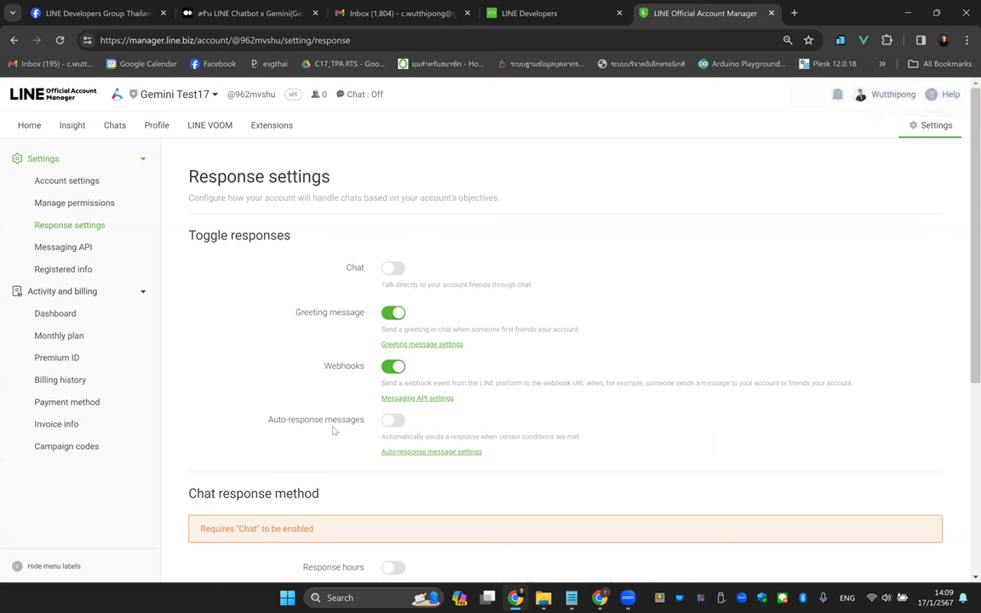
left_click(392, 269)
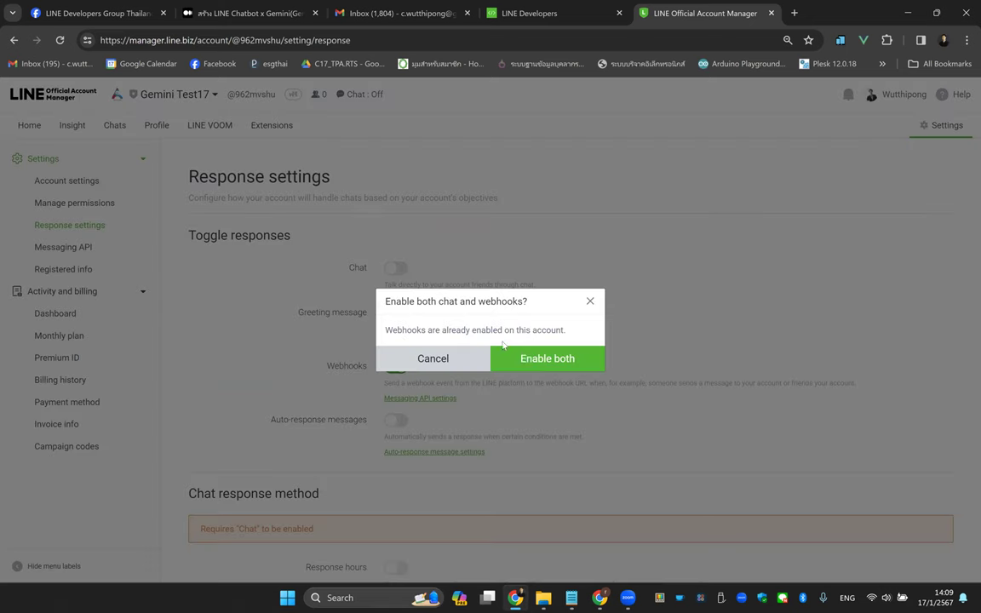
left_click(540, 358)
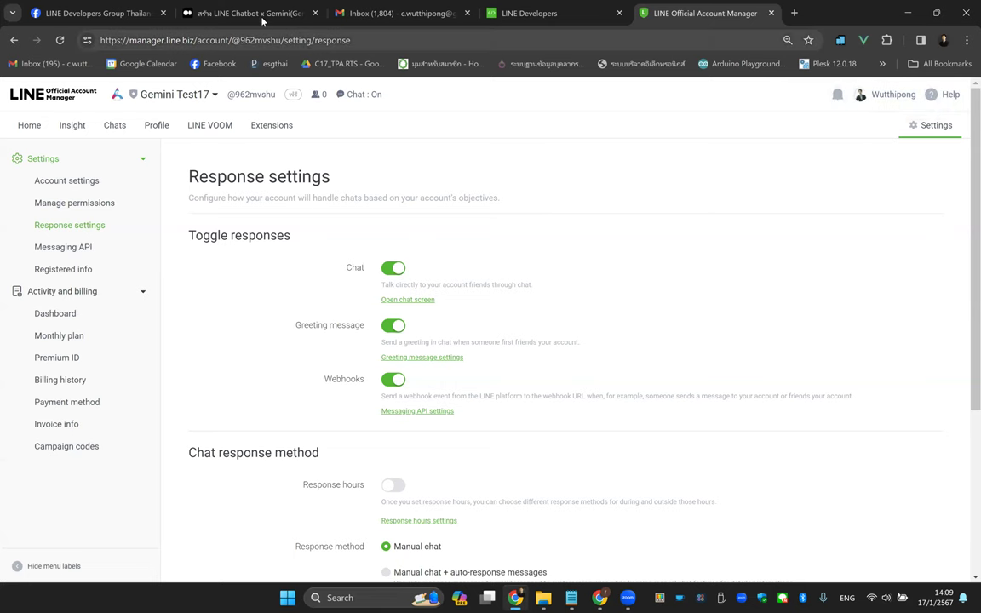
Review the Provider and Channel section and the Cloud Functions for Firebase section of the LINE Chatbot x Gemini article.
left_click(234, 15)
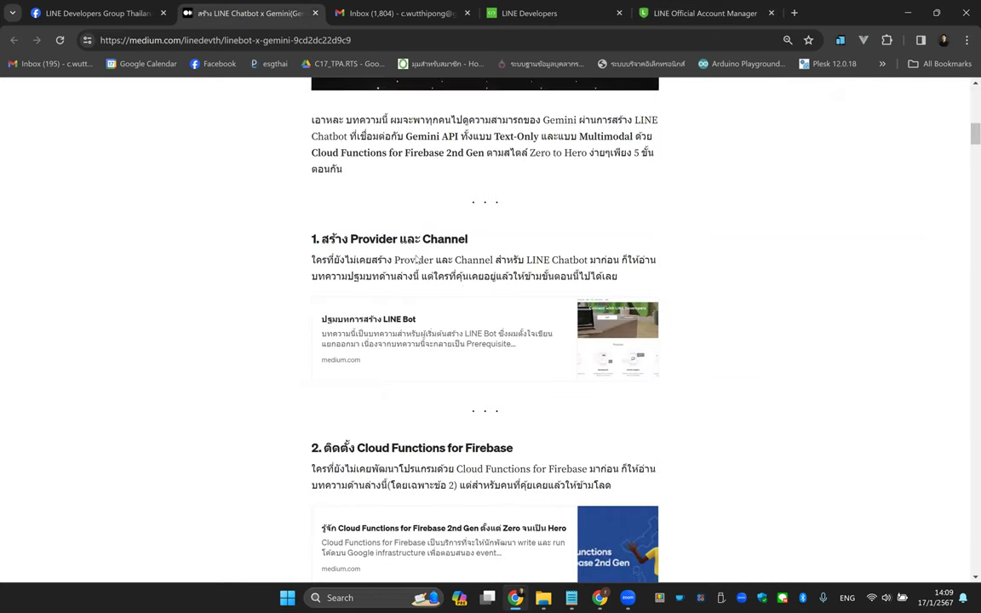
scroll(366, 221, "down", 1)
left_click_drag(321, 178, 494, 199)
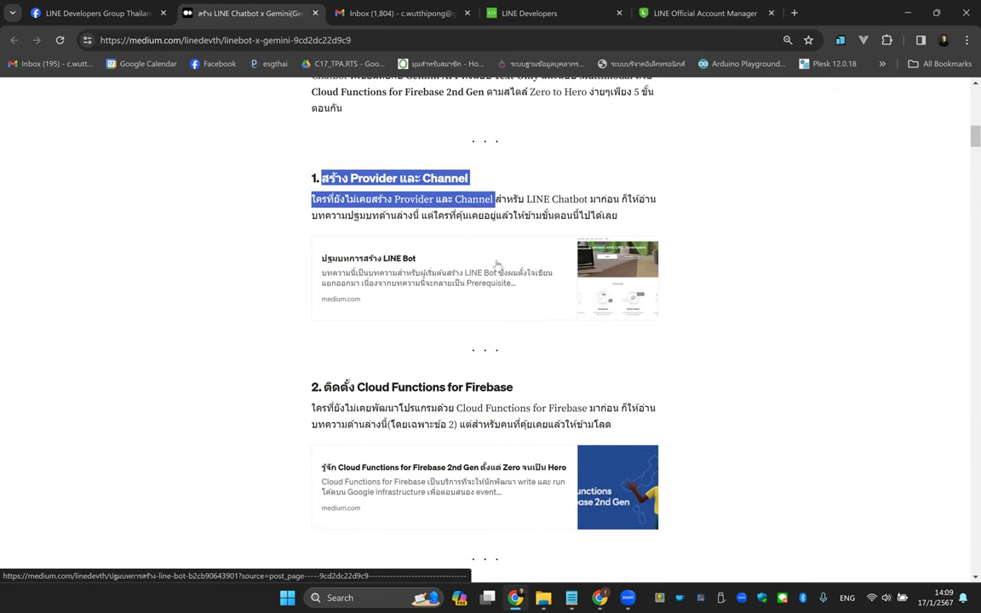
scroll(497, 264, "down", 4)
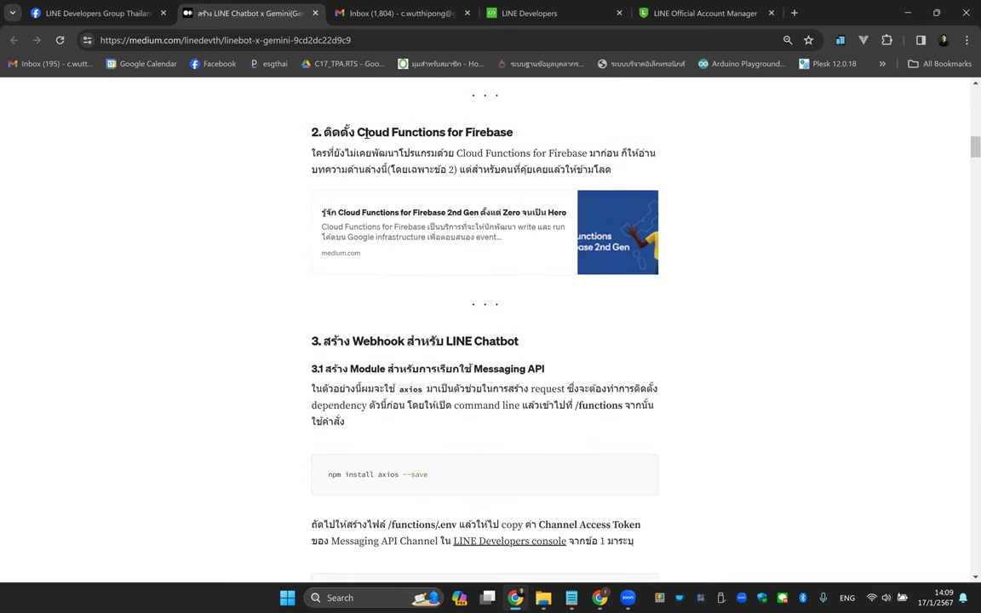
left_click_drag(352, 134, 535, 134)
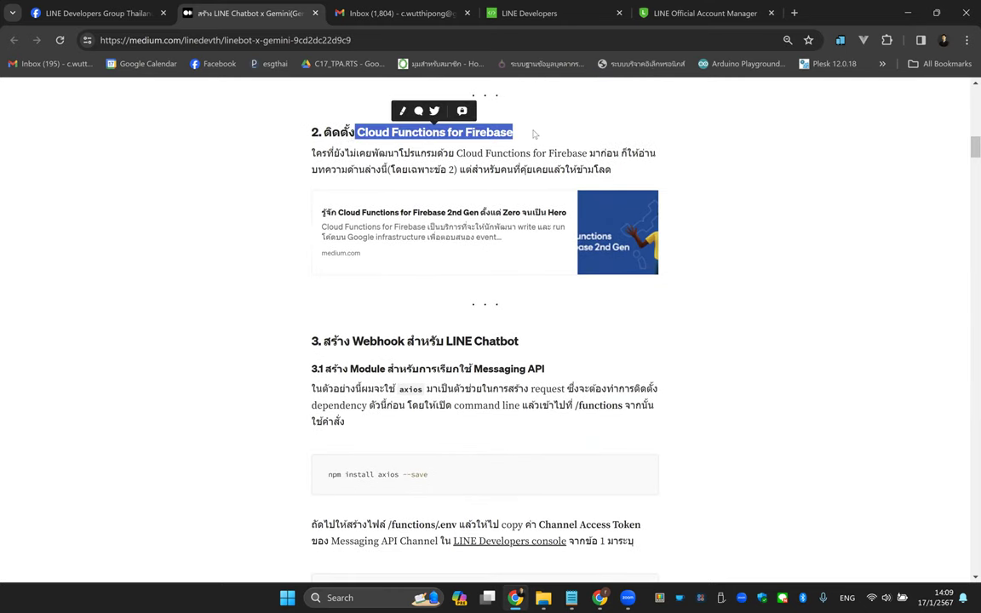
left_click(483, 135)
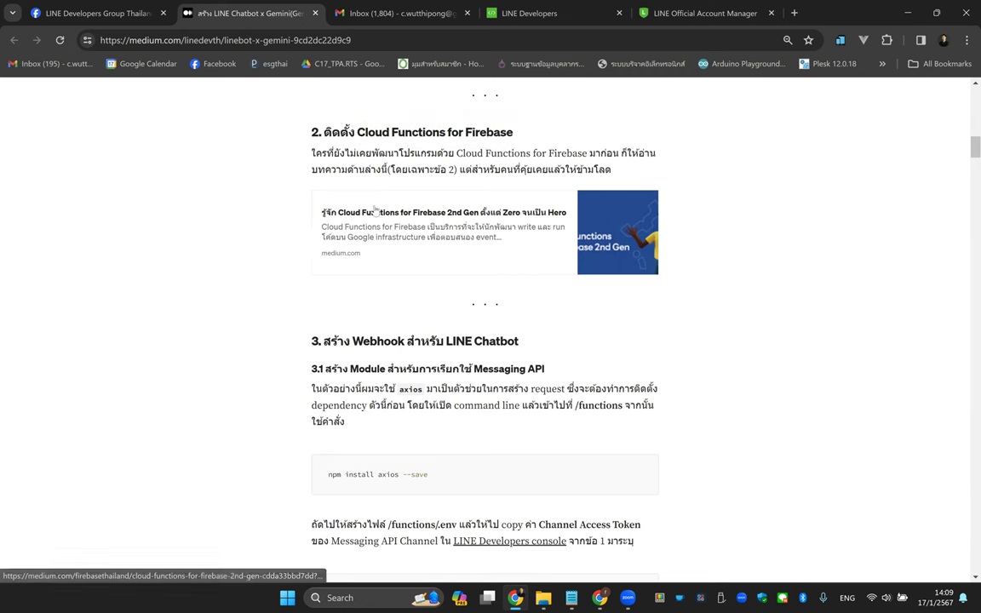
Open the linked Cloud Functions for Firebase 2nd Gen article in a new tab and look through its introduction.
right_click(450, 235)
left_click(460, 235)
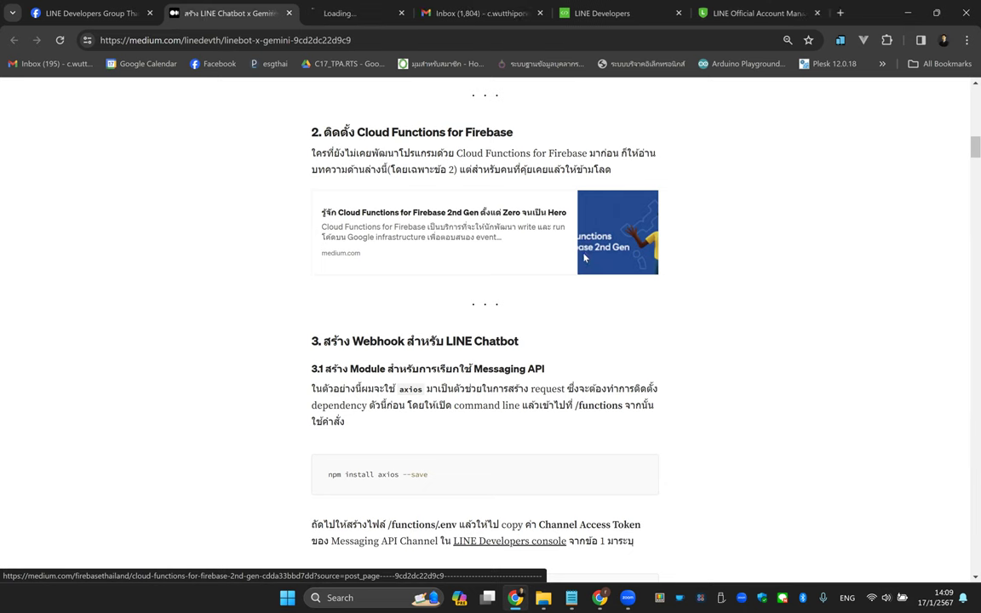
left_click(372, 16)
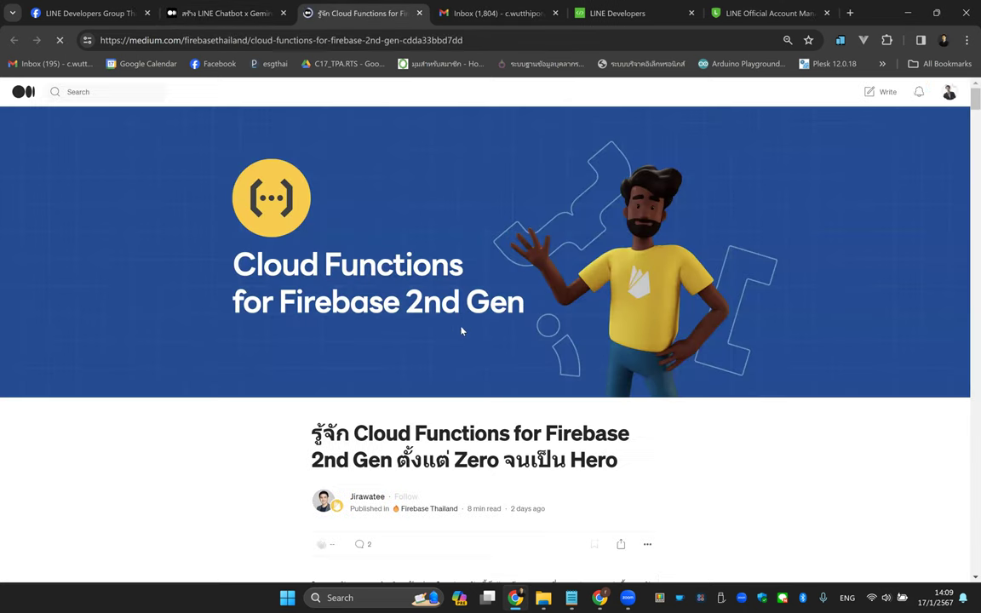
scroll(459, 315, "down", 5)
scroll(464, 278, "down", 2)
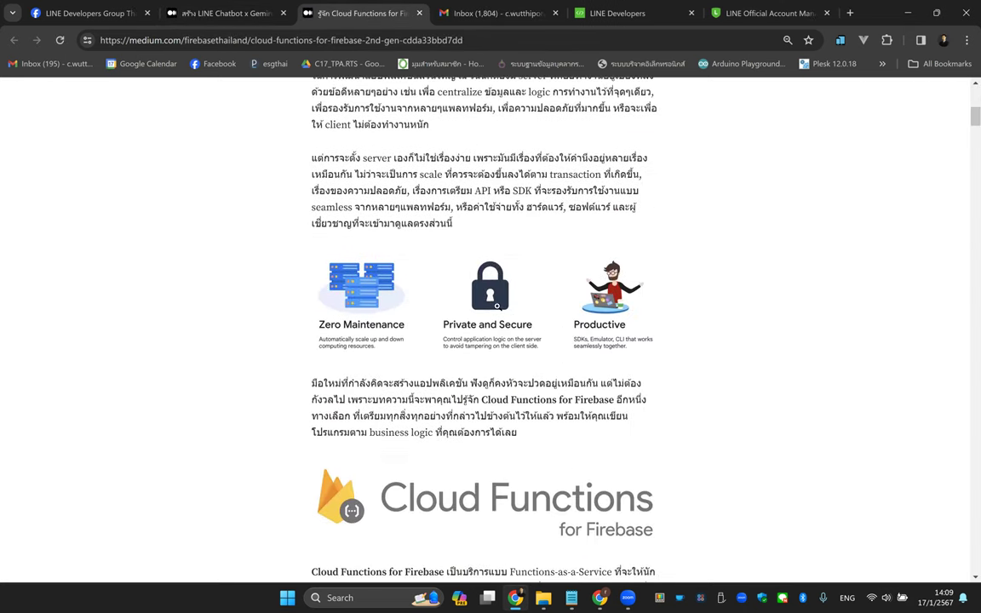
Read through the article's function trigger sections and its section 1 on the features of Cloud Functions for Firebase 2nd Gen.
scroll(490, 294, "down", 15)
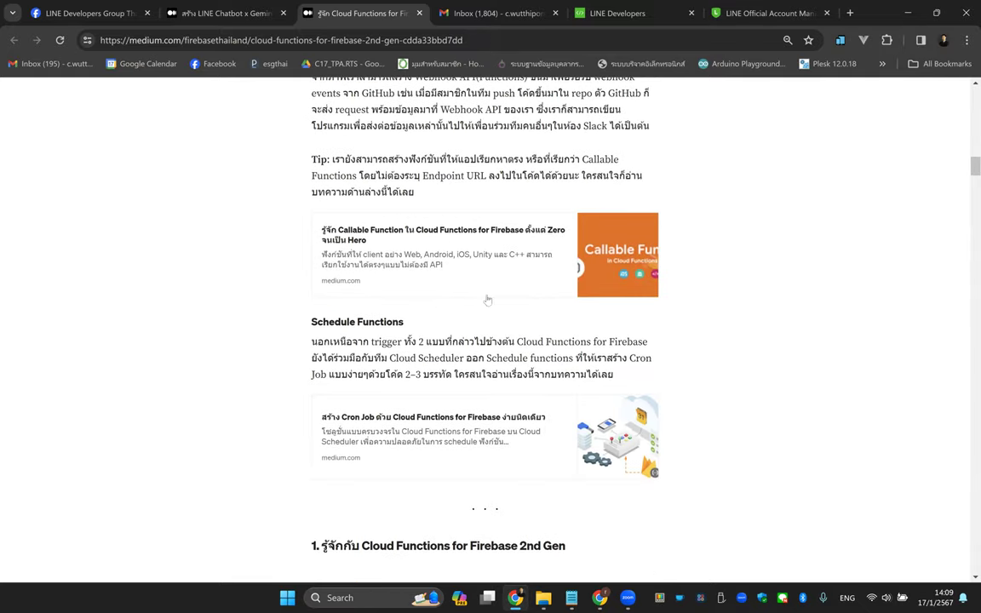
scroll(501, 216, "down", 2)
scroll(500, 215, "down", 2)
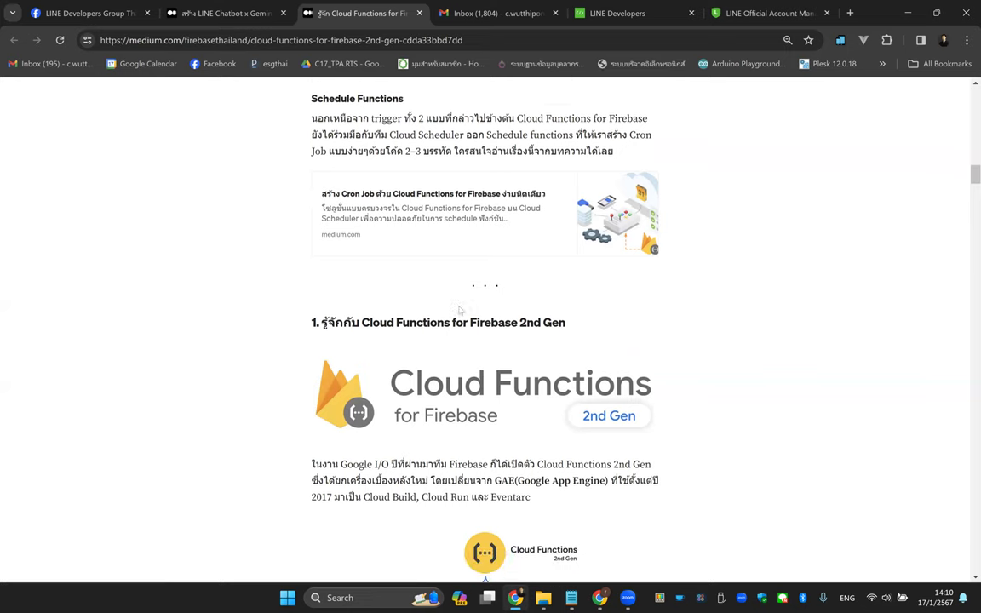
left_click_drag(522, 228, 587, 227)
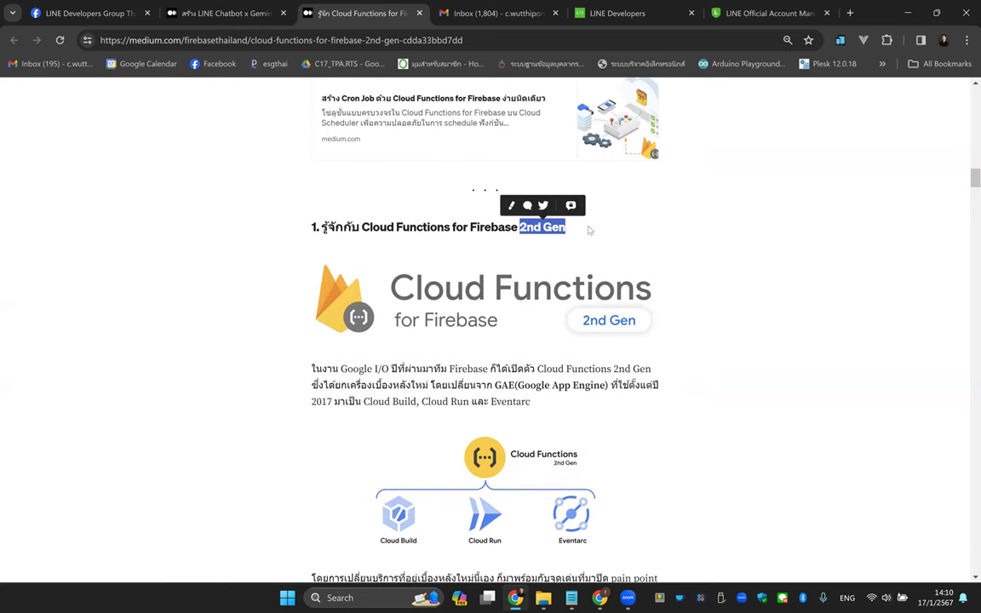
scroll(490, 228, "down", 4)
scroll(490, 228, "down", 10)
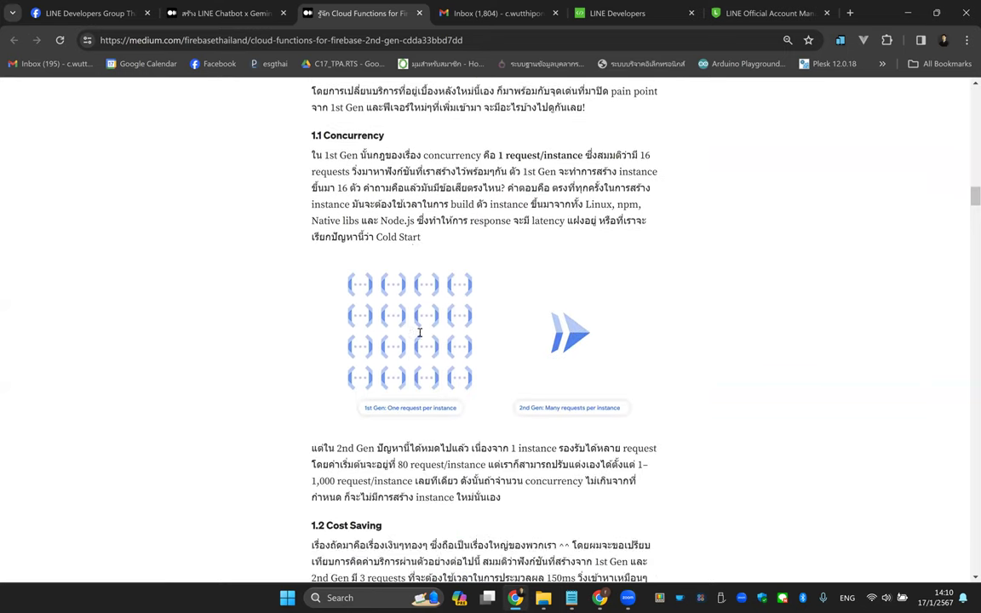
scroll(386, 309, "down", 10)
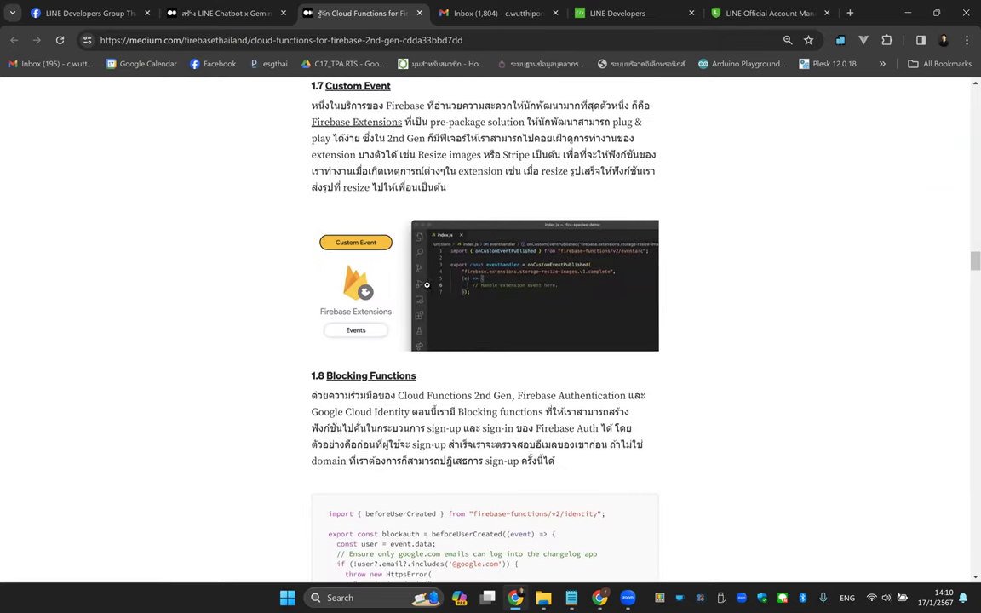
scroll(430, 281, "down", 8)
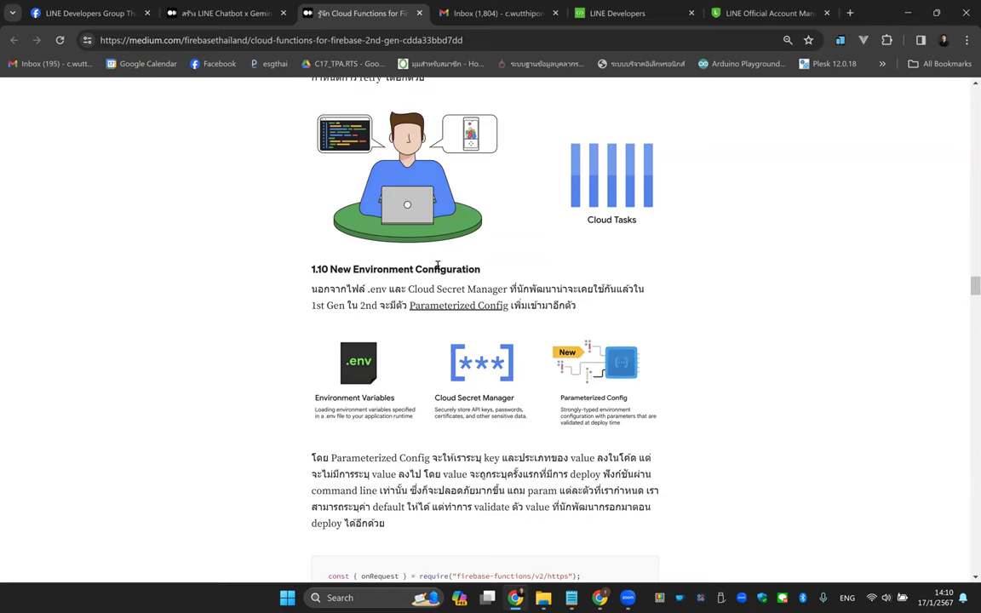
scroll(437, 266, "down", 3)
scroll(442, 273, "up", 4)
scroll(442, 273, "down", 9)
scroll(442, 272, "down", 10)
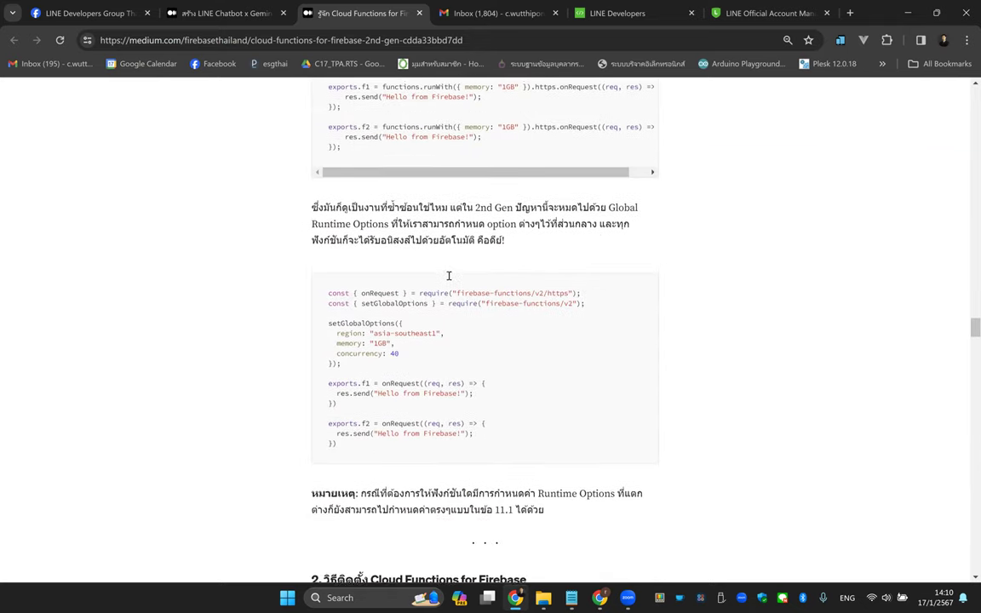
Open the Firebase Console link from the article's section 2.1 in a new tab and highlight the console's web address.
scroll(477, 296, "down", 2)
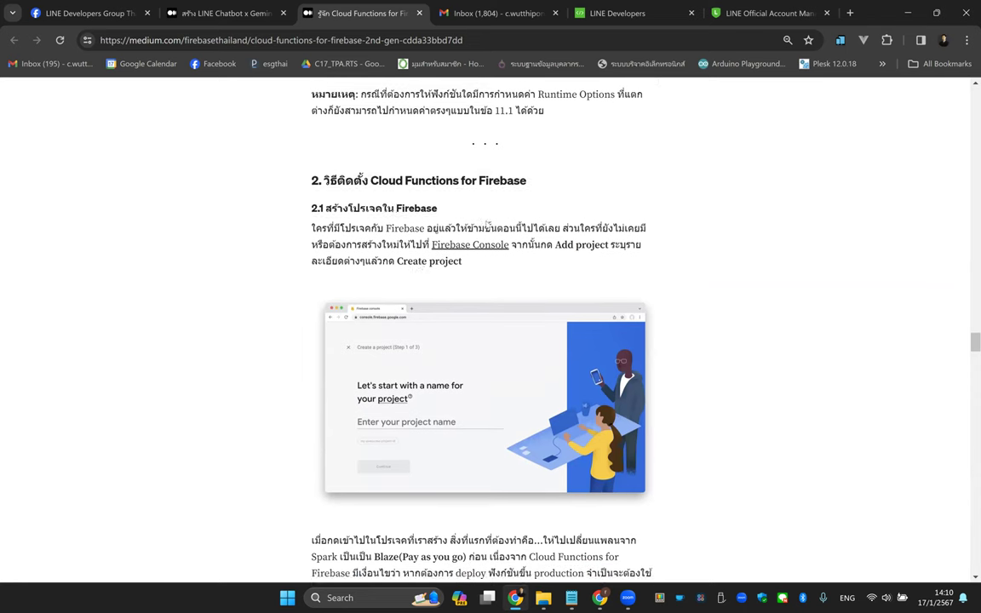
scroll(534, 154, "up", 1)
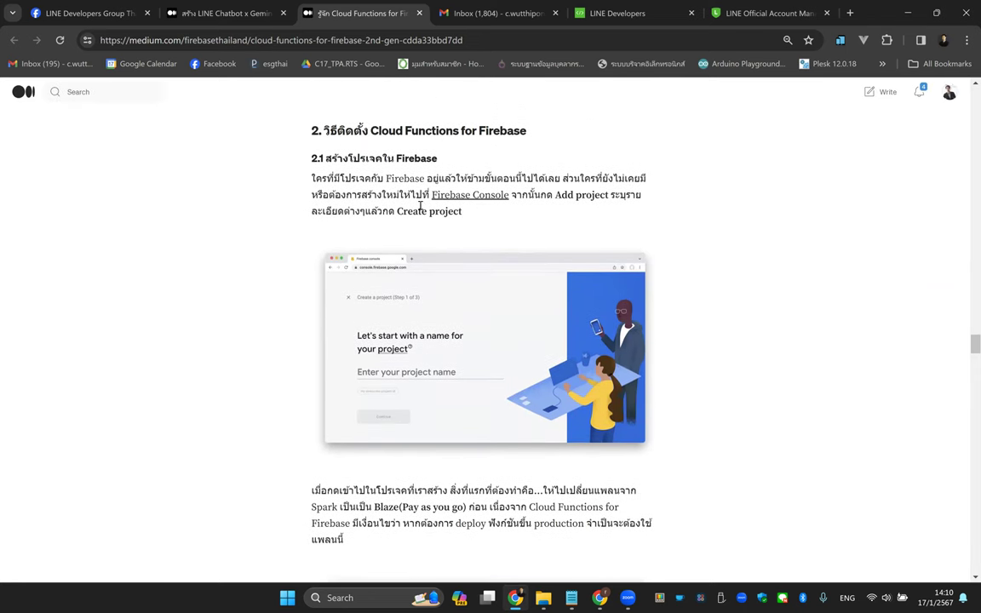
right_click(471, 199)
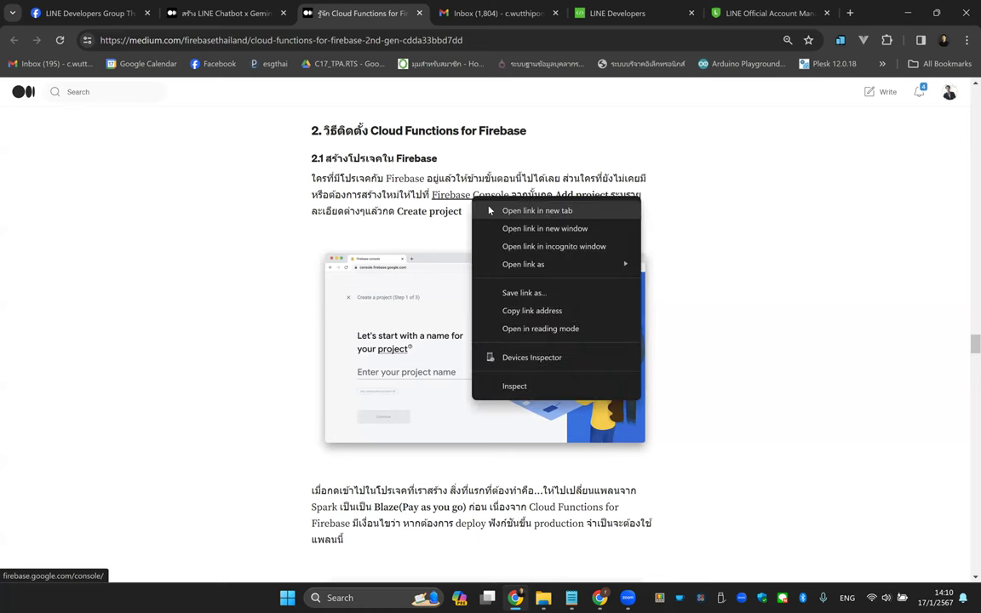
left_click(494, 210)
left_click(433, 14)
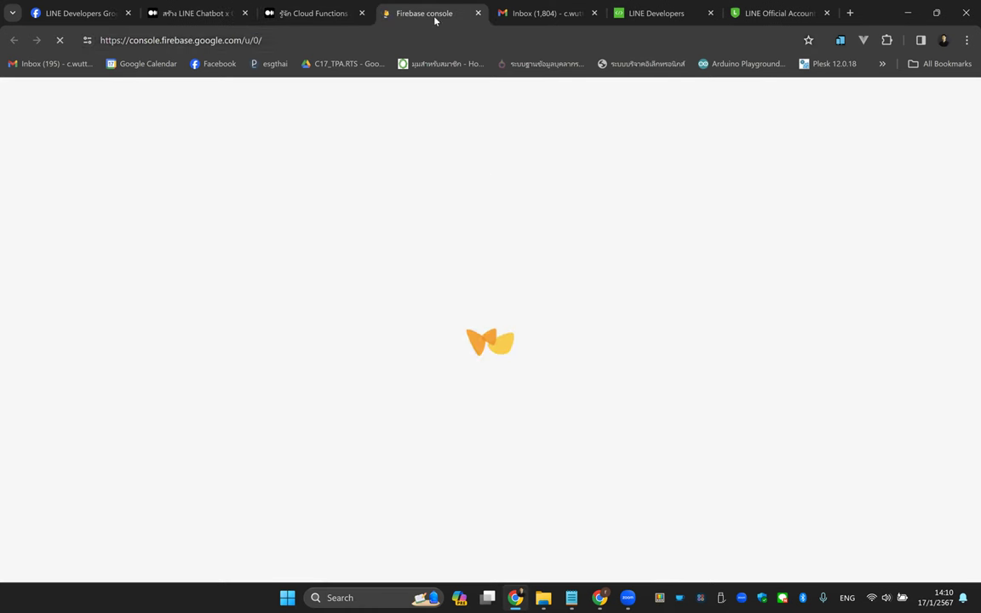
left_click(140, 40)
left_click(179, 40)
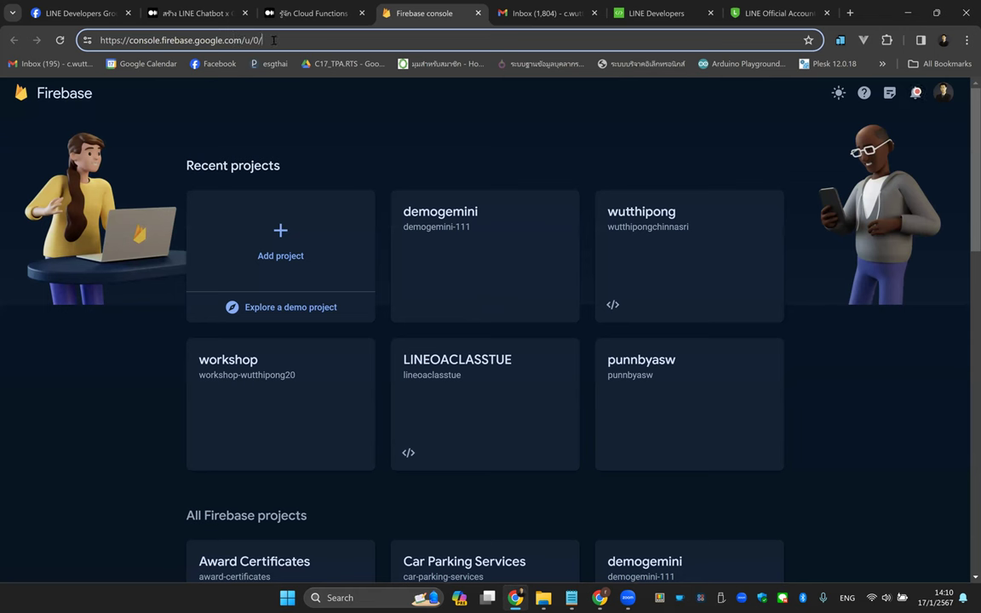
left_click_drag(274, 40, 115, 174)
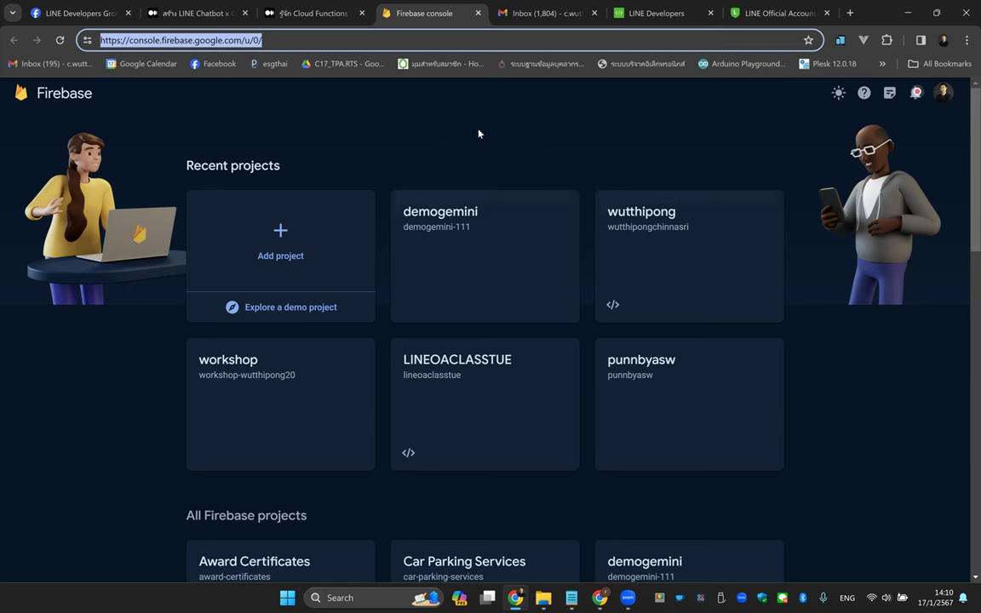
Start a new Firebase project and name it gemini17.
left_click(288, 248)
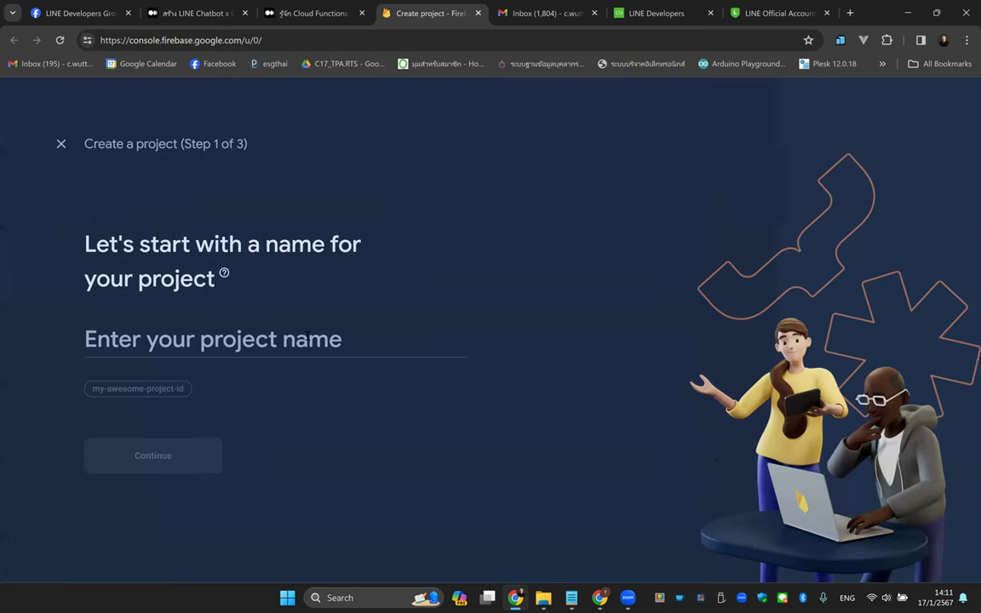
left_click(307, 335)
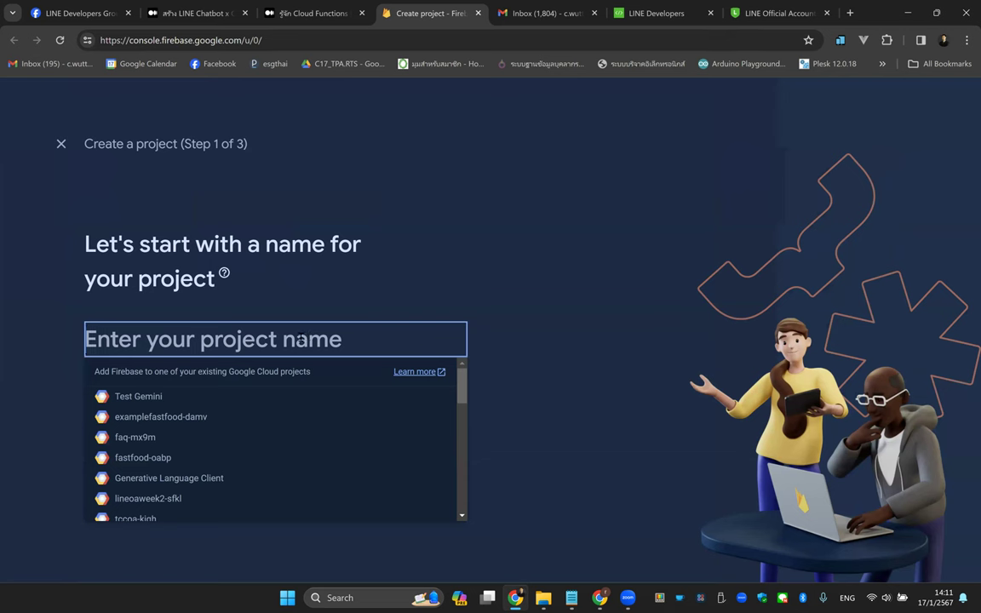
type("gemini1")
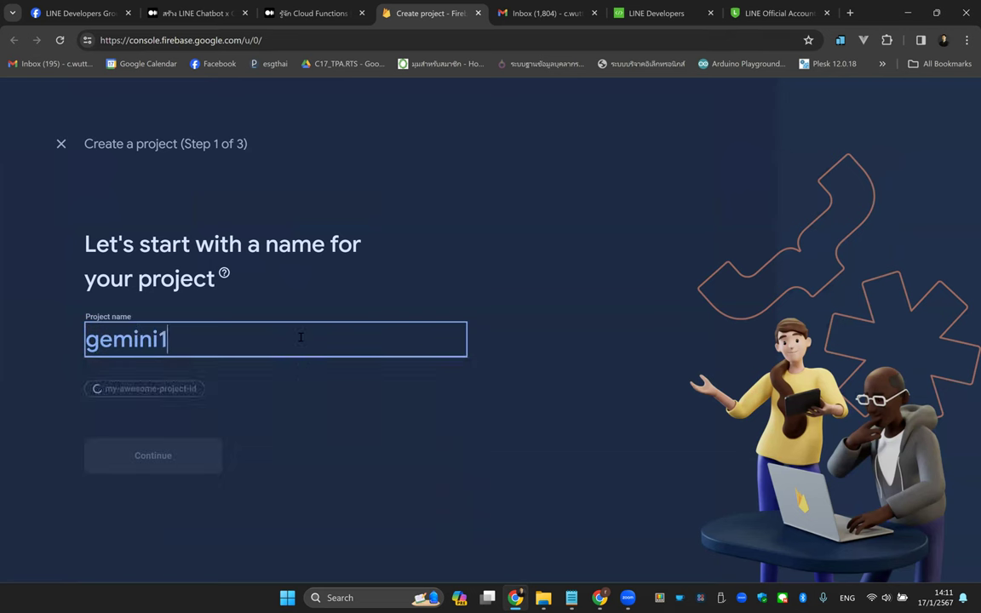
type("7")
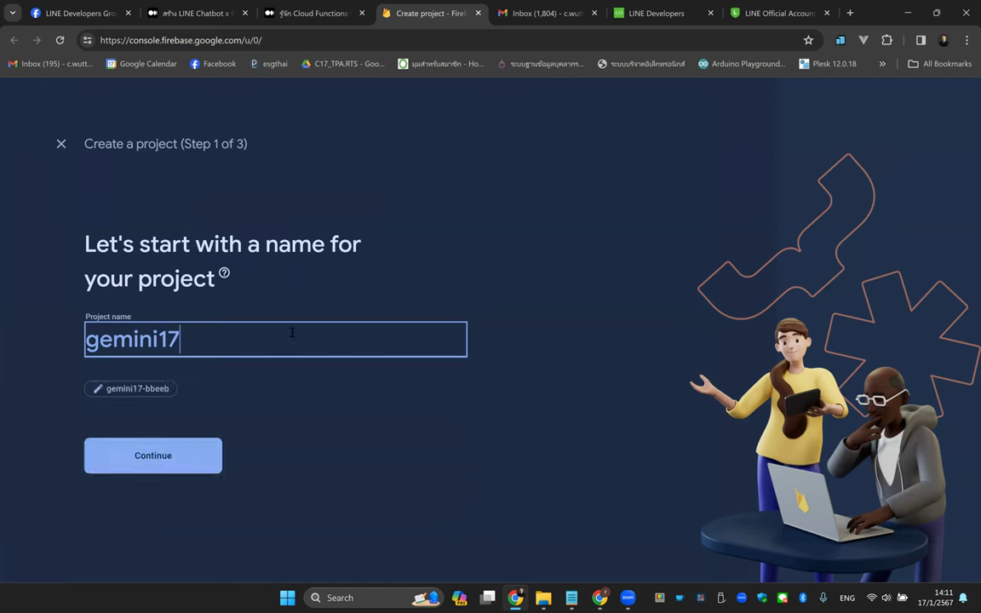
Edit the project ID, replacing the generated suffix after gemini17- with the owner's first name.
left_click(97, 390)
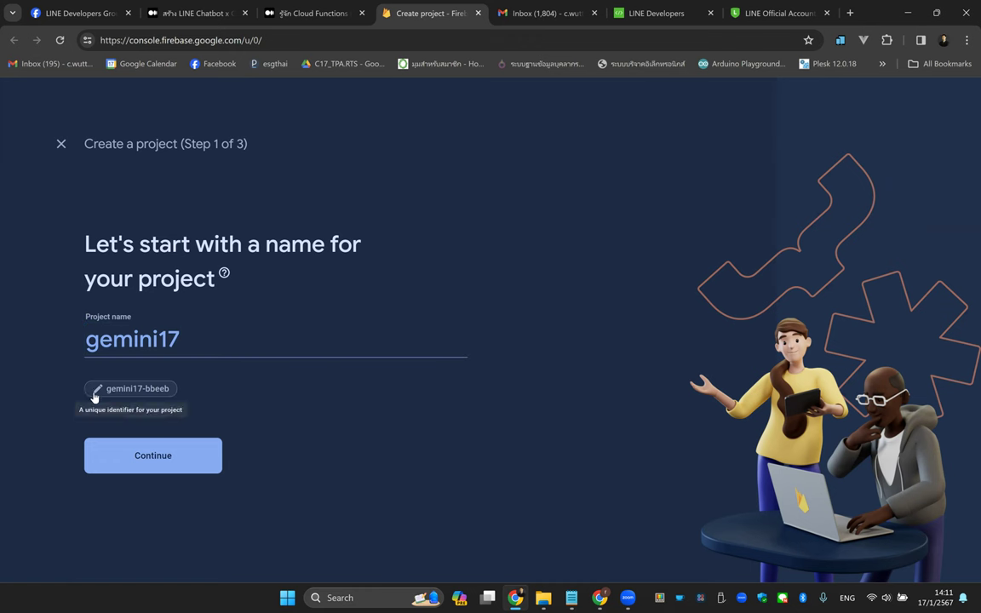
double_click(238, 467)
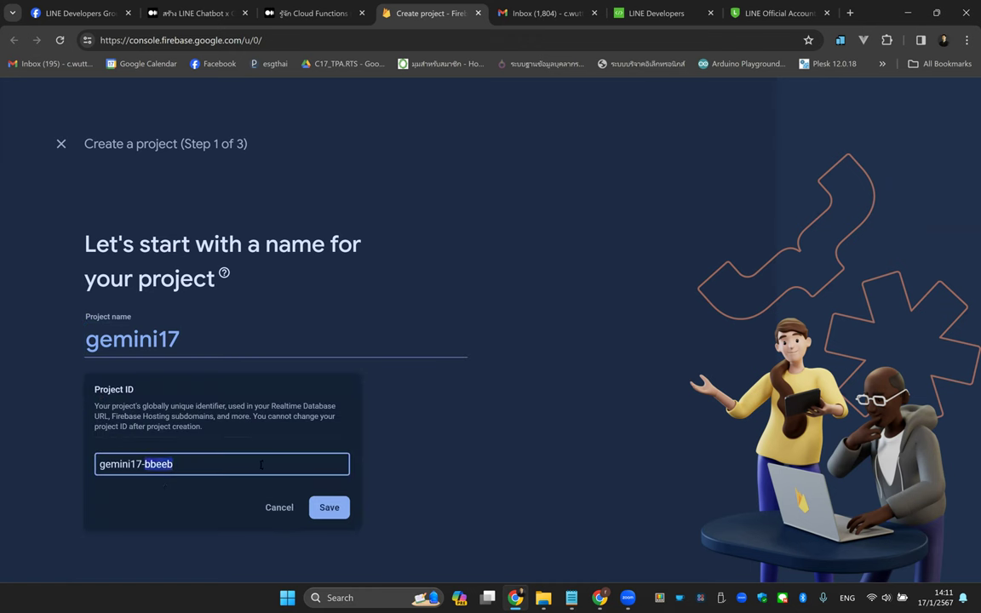
type("wutthipong")
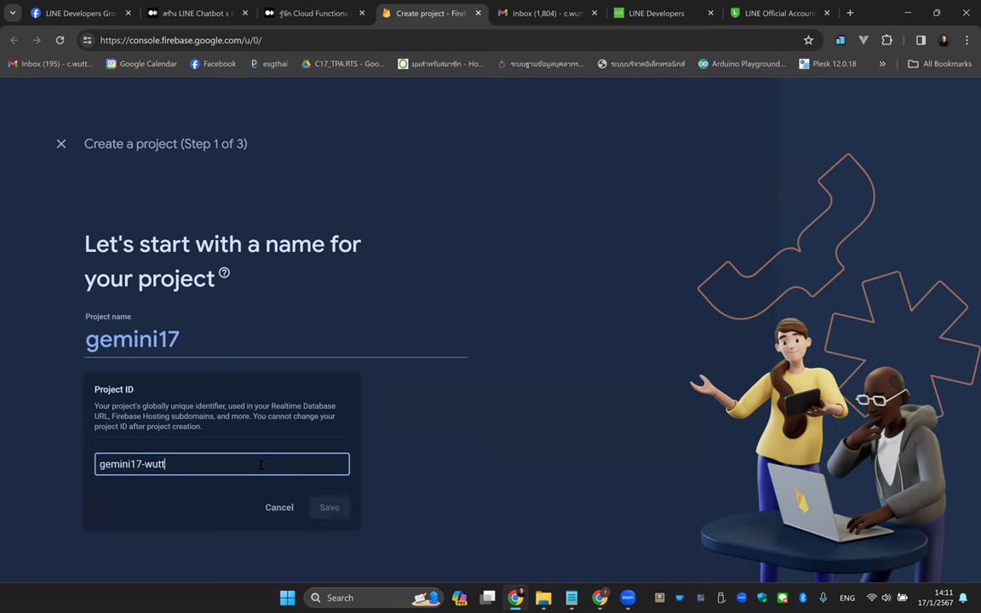
Try gemini17 without any suffix as the project ID.
key("BackSpace")
key("BackSpace")
key("BackSpace")
key("BackSpace")
key("BackSpace")
key("BackSpace")
key("BackSpace")
key("BackSpace")
key("BackSpace")
key("BackSpace")
key("BackSpace")
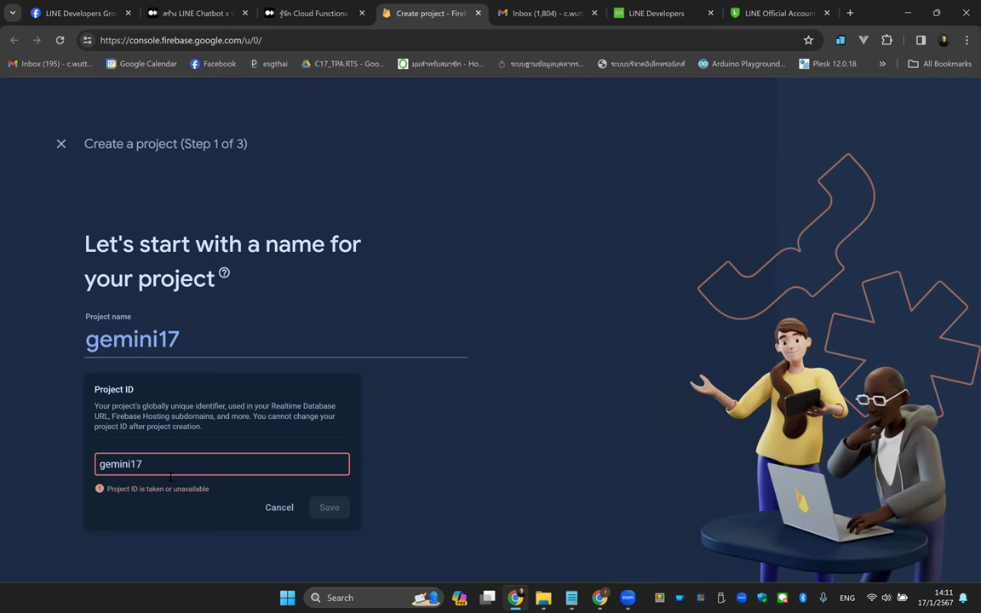
Complete the project ID with a hyphen and the owner's first name, save it, and continue to the project's Google Analytics options.
type("-")
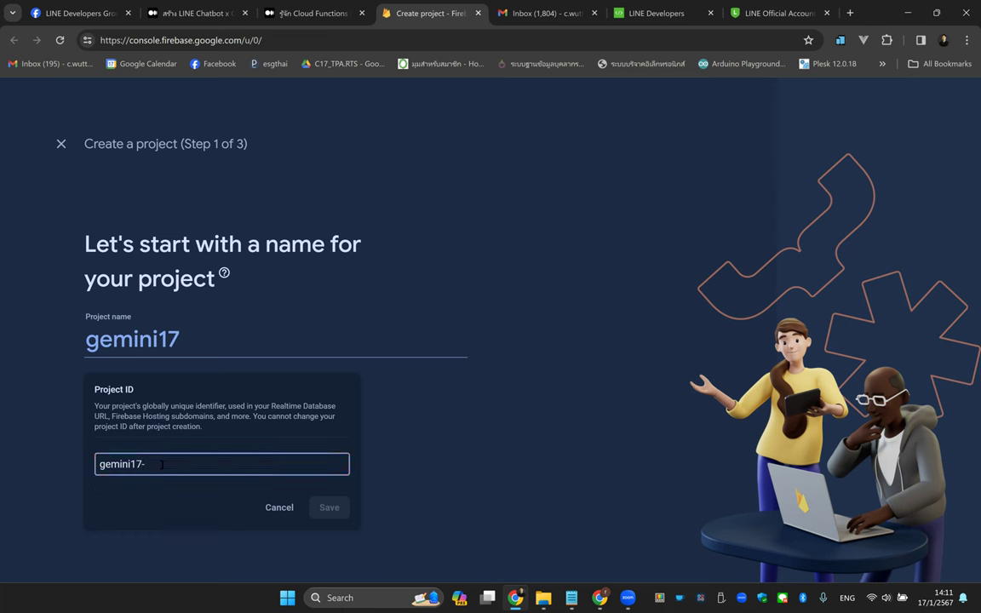
type("w")
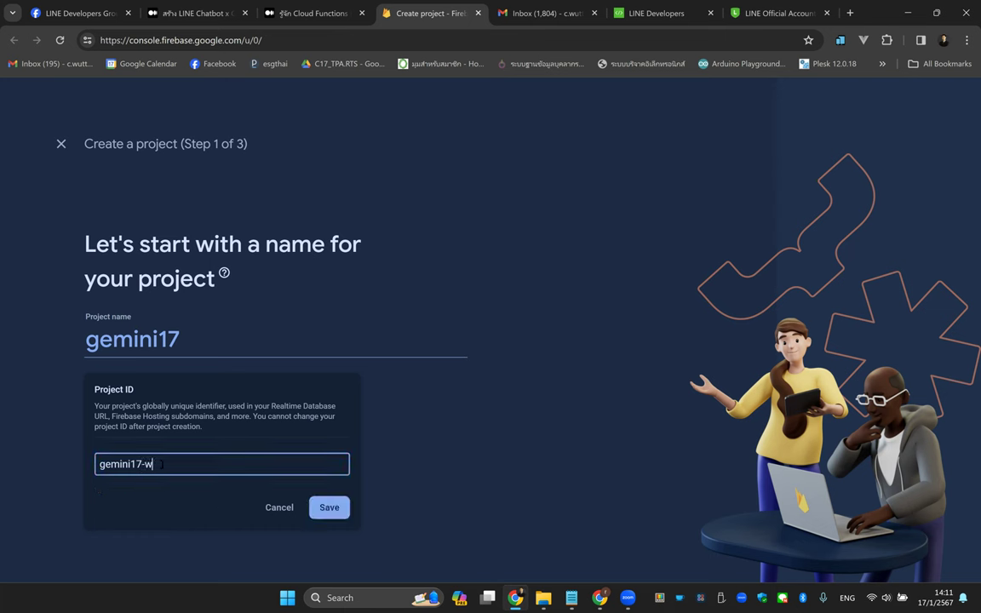
type("utthipong")
left_click(338, 513)
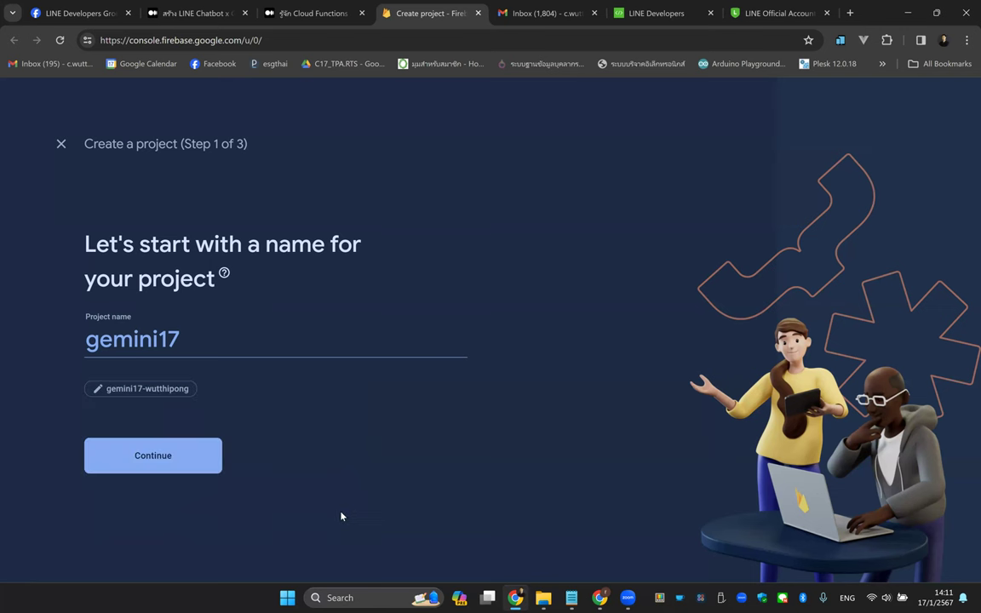
left_click(173, 460)
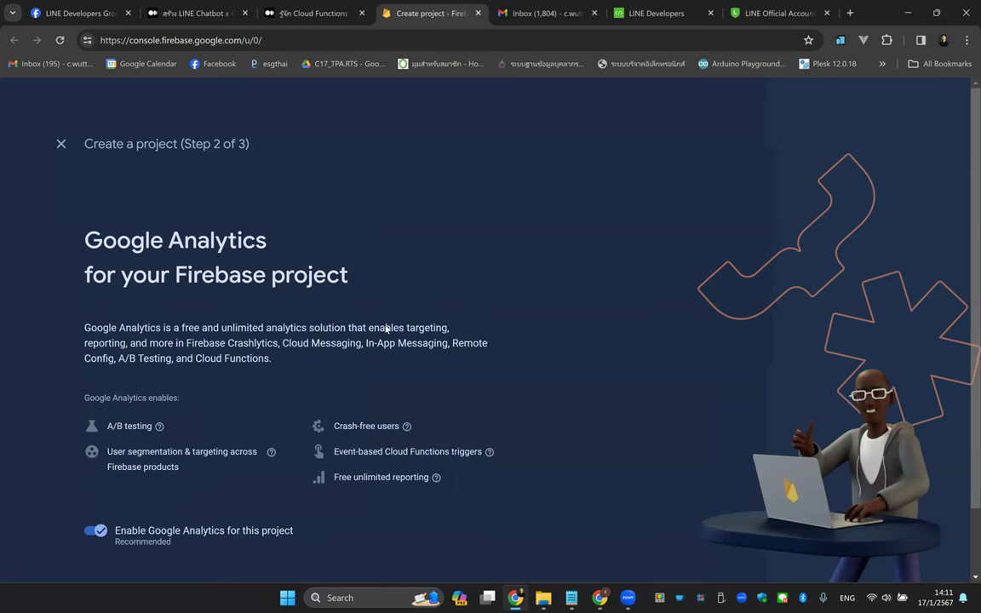
Review the Google Analytics features, keep Analytics enabled for the project, and continue to its configuration.
scroll(355, 302, "down", 1)
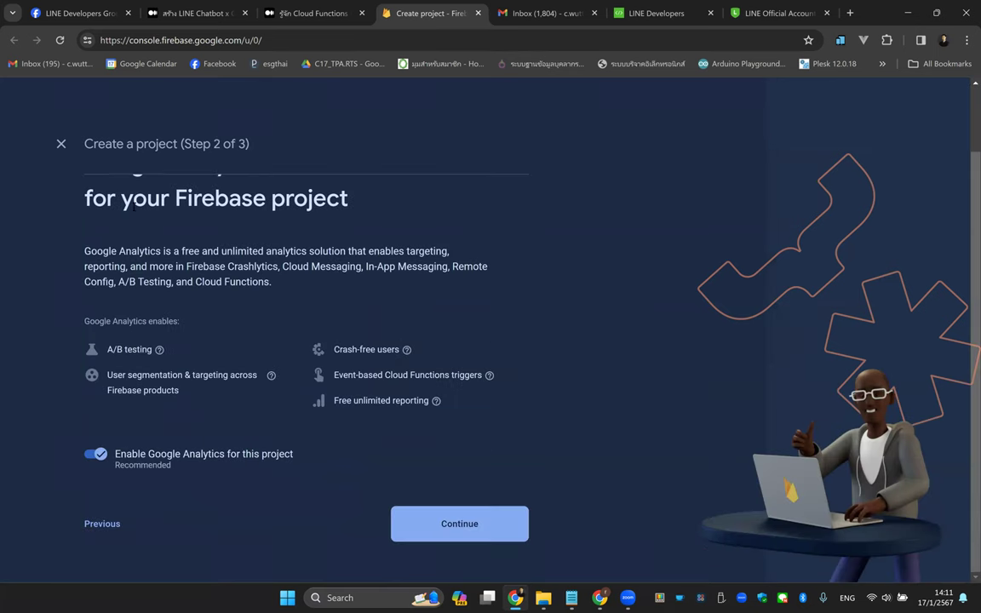
scroll(134, 206, "up", 1)
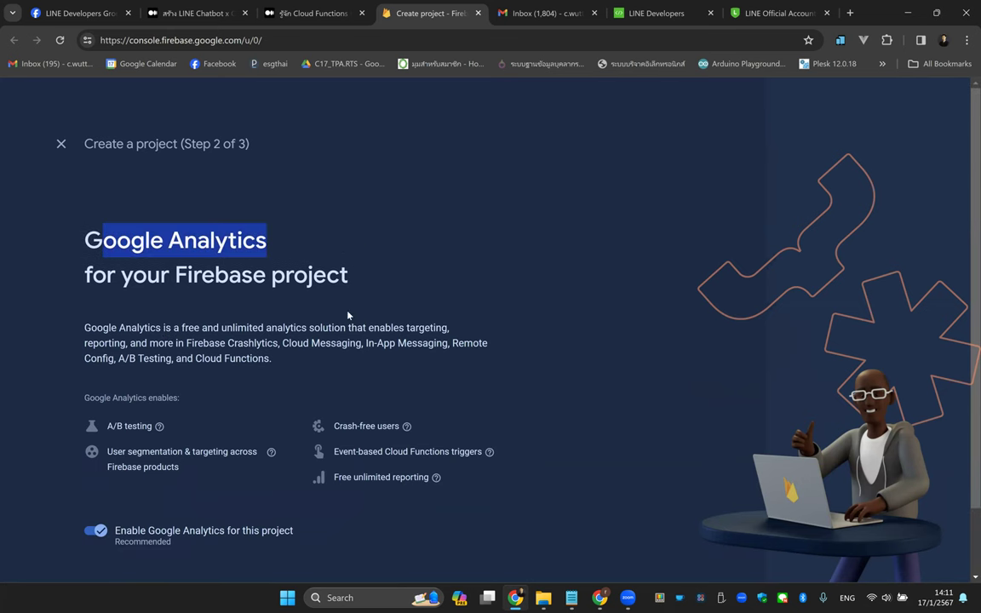
scroll(443, 438, "down", 1)
left_click(457, 522)
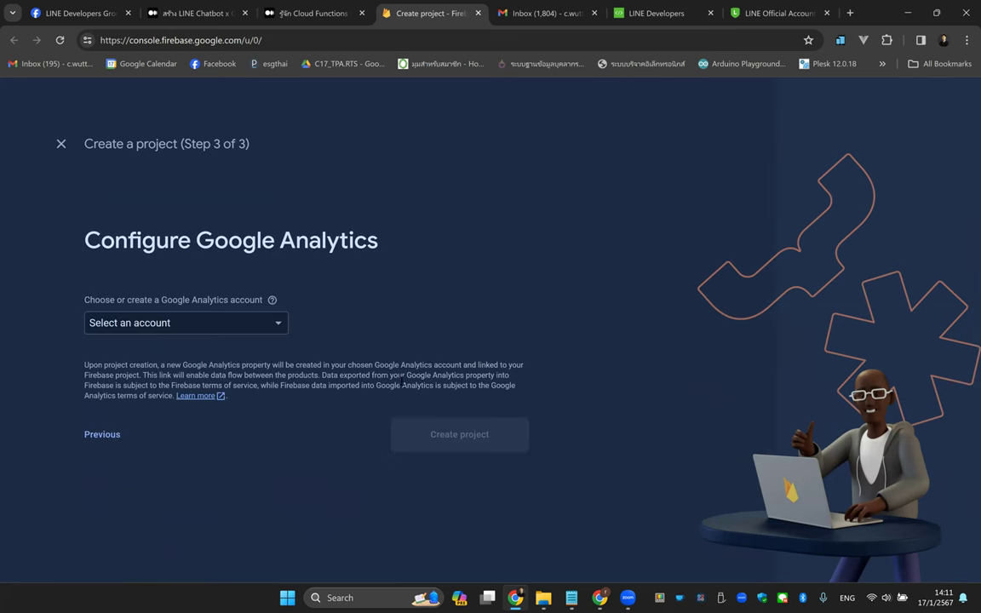
Create and save a new Google Analytics account named gemini17 for the project.
left_click(230, 324)
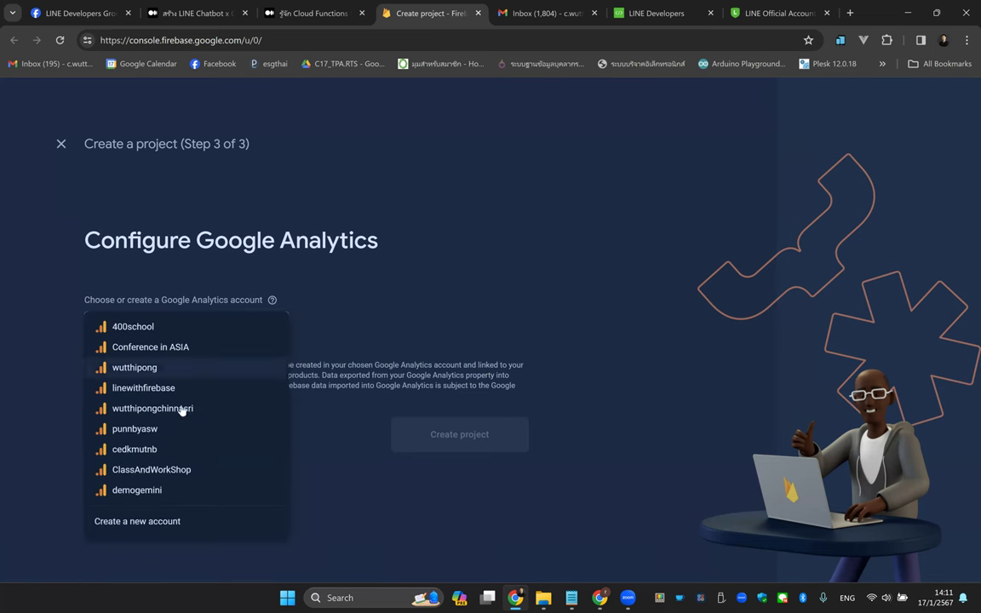
left_click(167, 527)
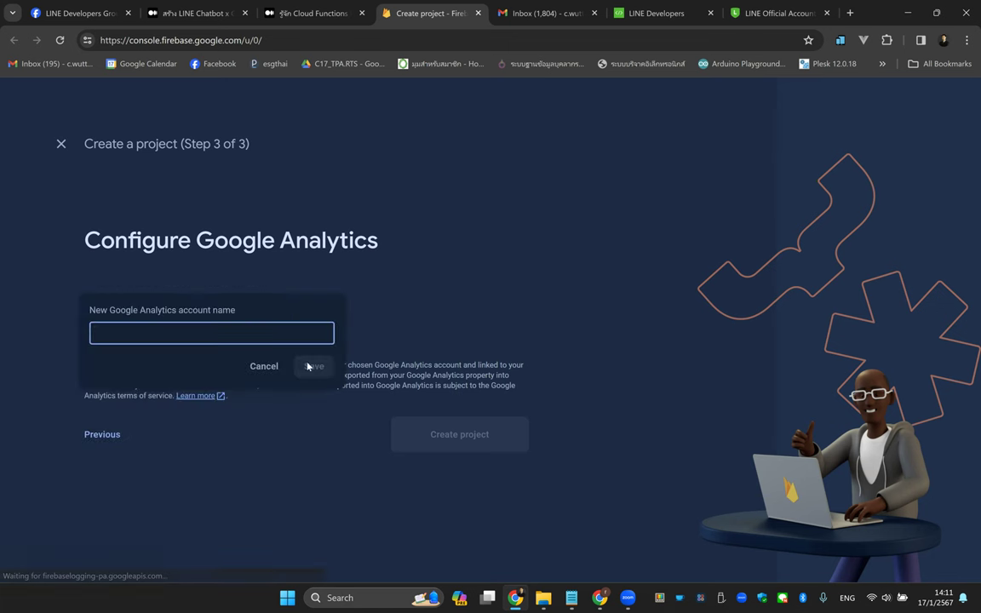
type("gemini")
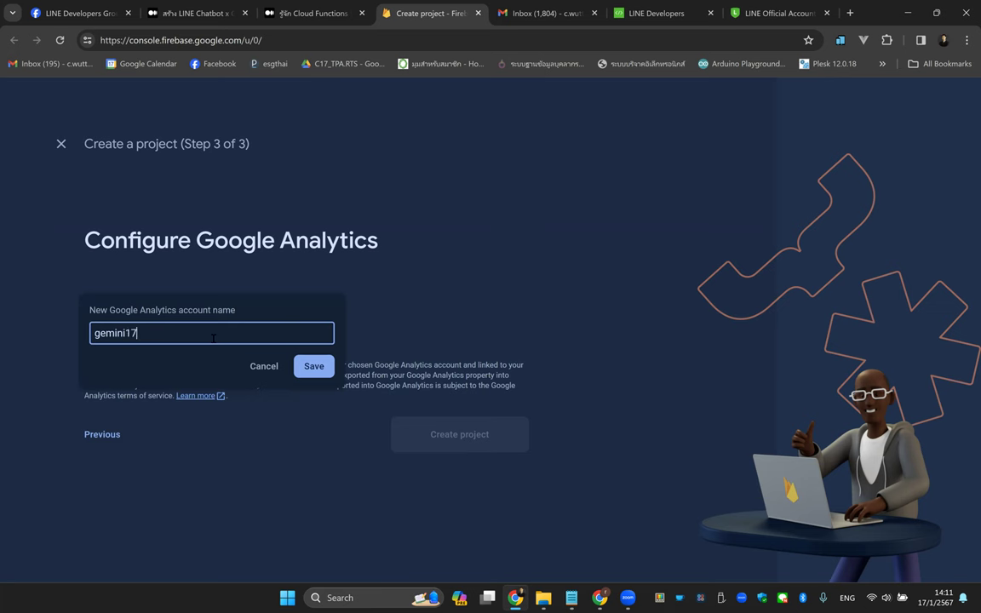
type("17")
left_click(313, 366)
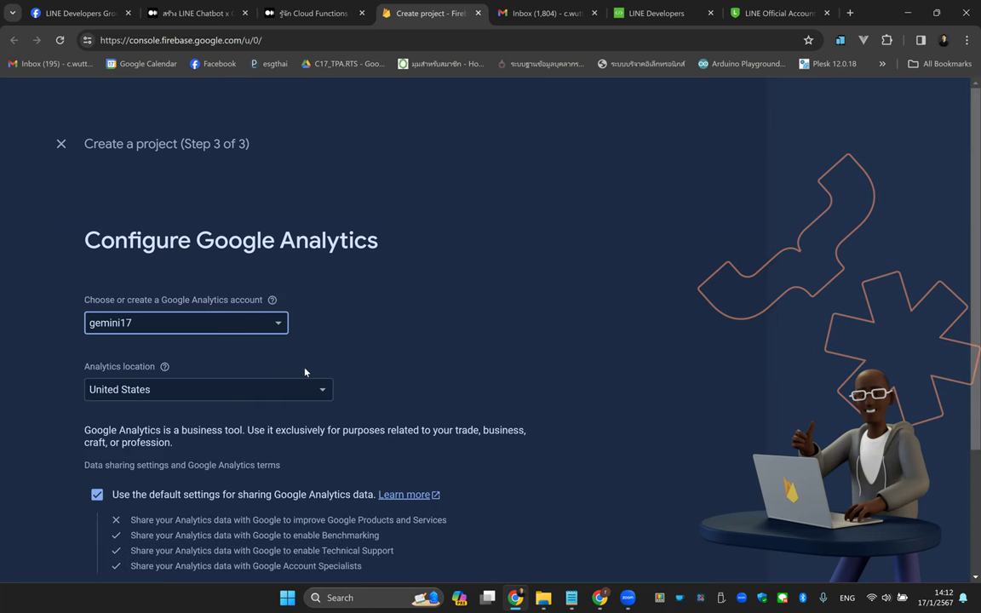
Set the Google Analytics location to Thailand.
left_click(123, 390)
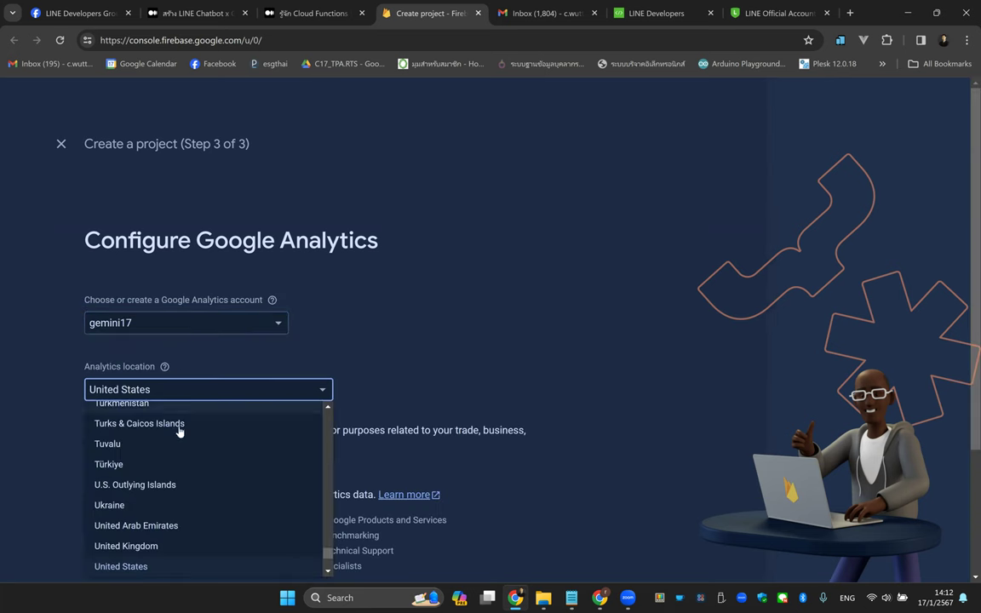
scroll(296, 505, "up", 2)
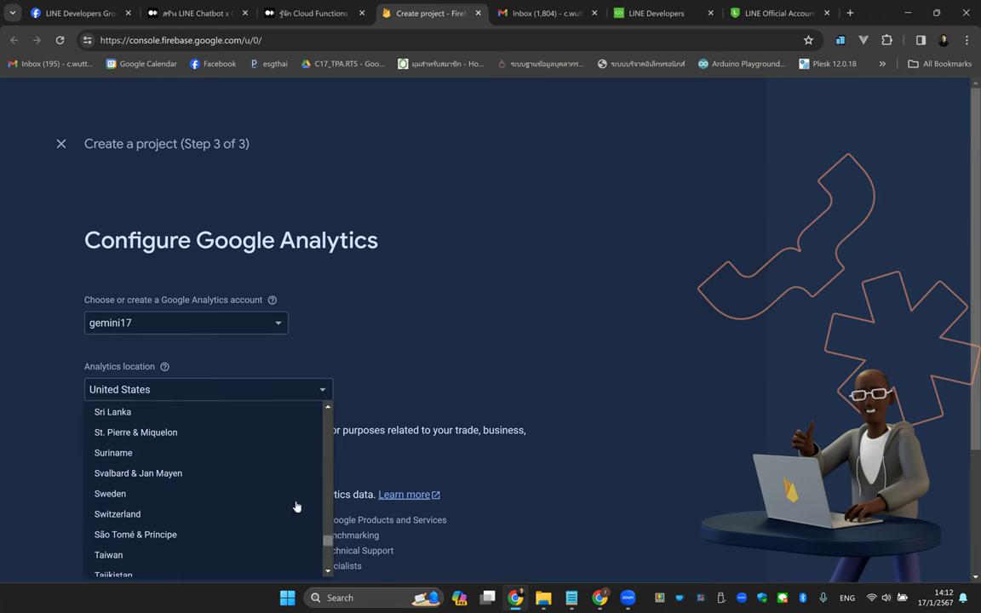
scroll(228, 502, "down", 1)
scroll(206, 517, "down", 1)
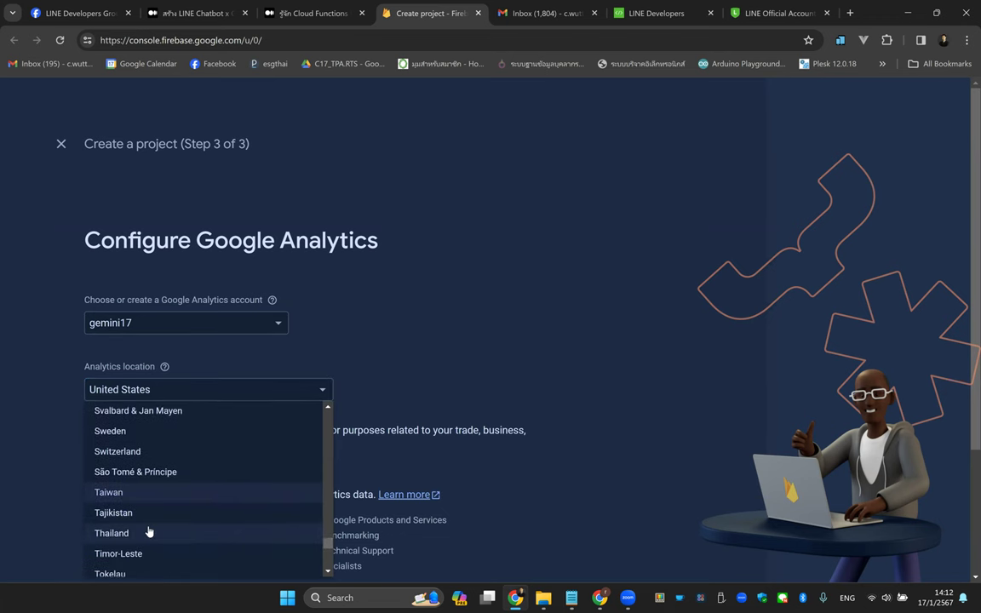
left_click(146, 532)
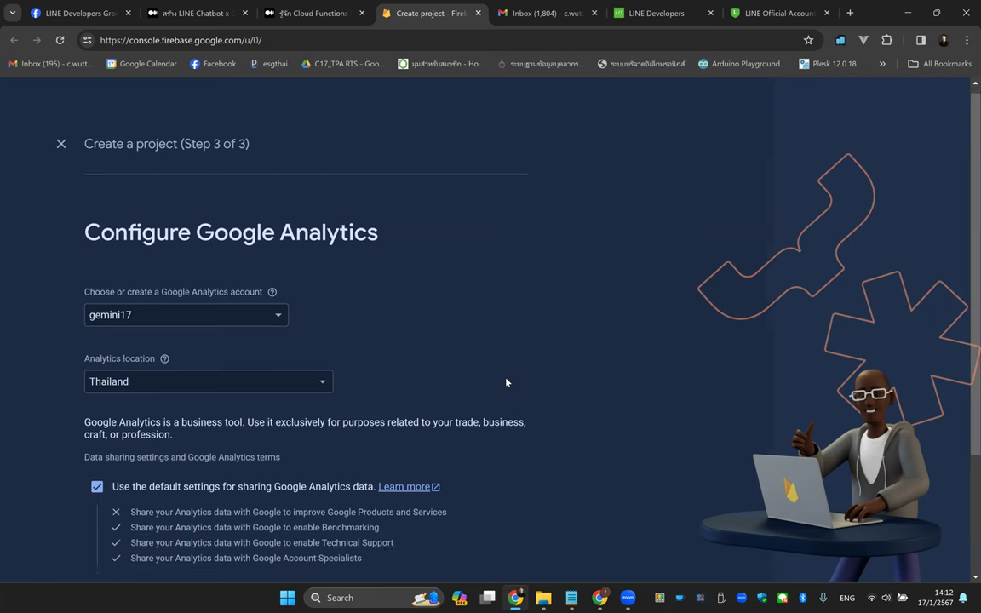
Accept the Google Analytics terms, create the gemini17 project, and continue to its overview.
scroll(505, 382, "down", 2)
left_click(97, 432)
left_click(483, 535)
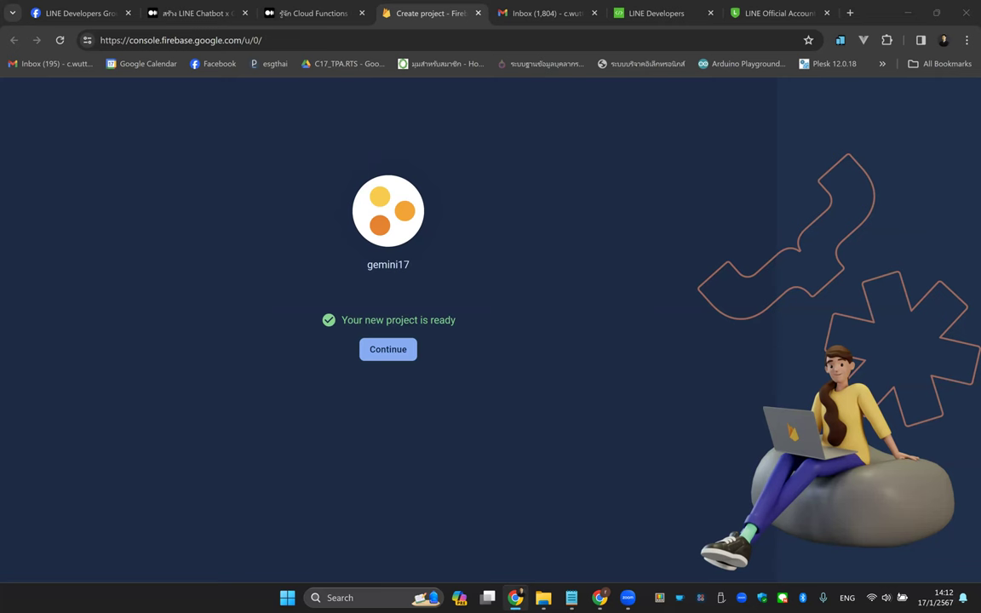
left_click(404, 358)
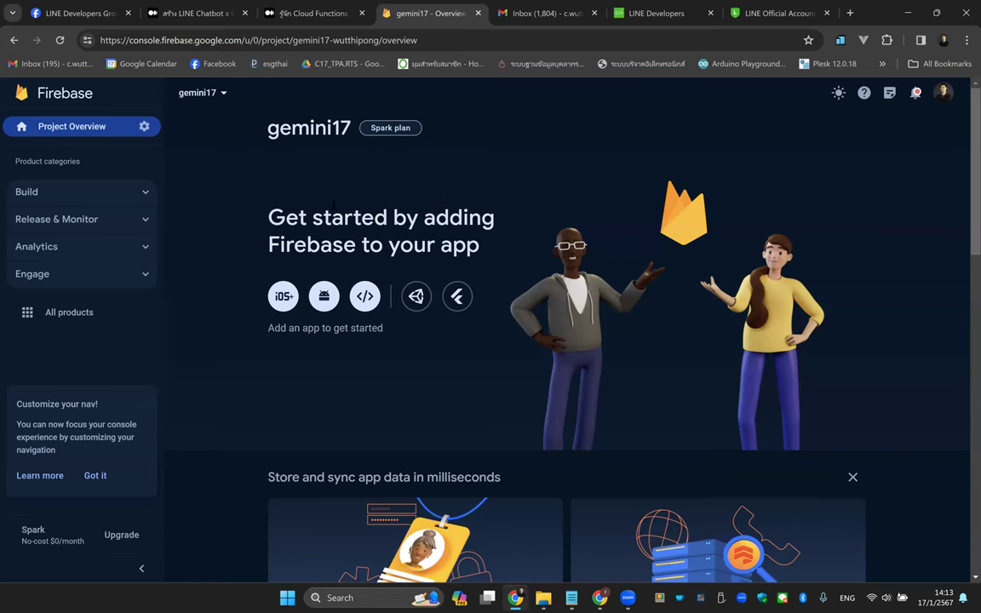
Examine the Cloud Functions article's instructions on switching the Firebase project from Spark to the Blaze (Pay as you go) plan.
left_click(314, 13)
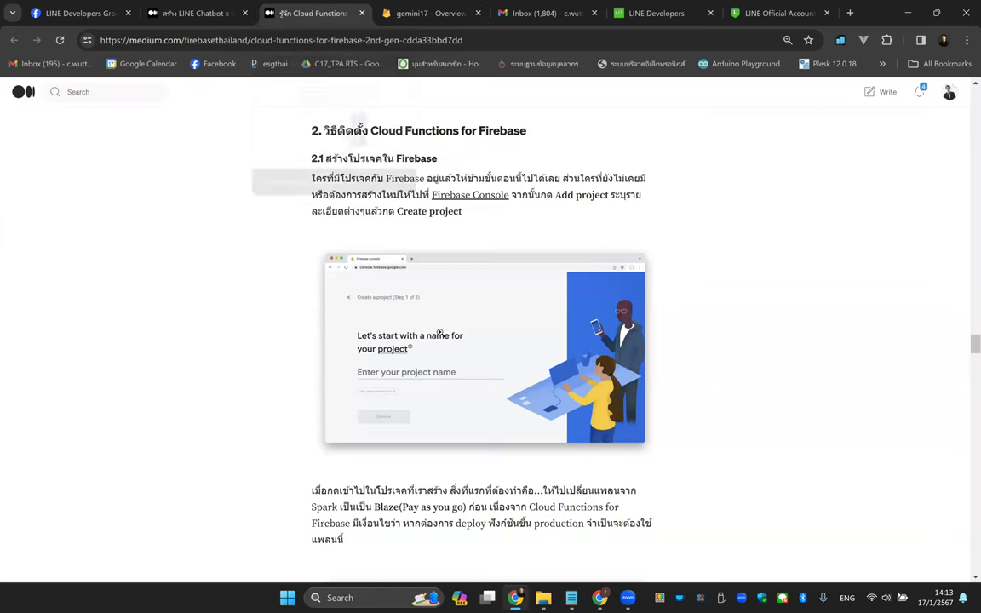
scroll(350, 360, "down", 6)
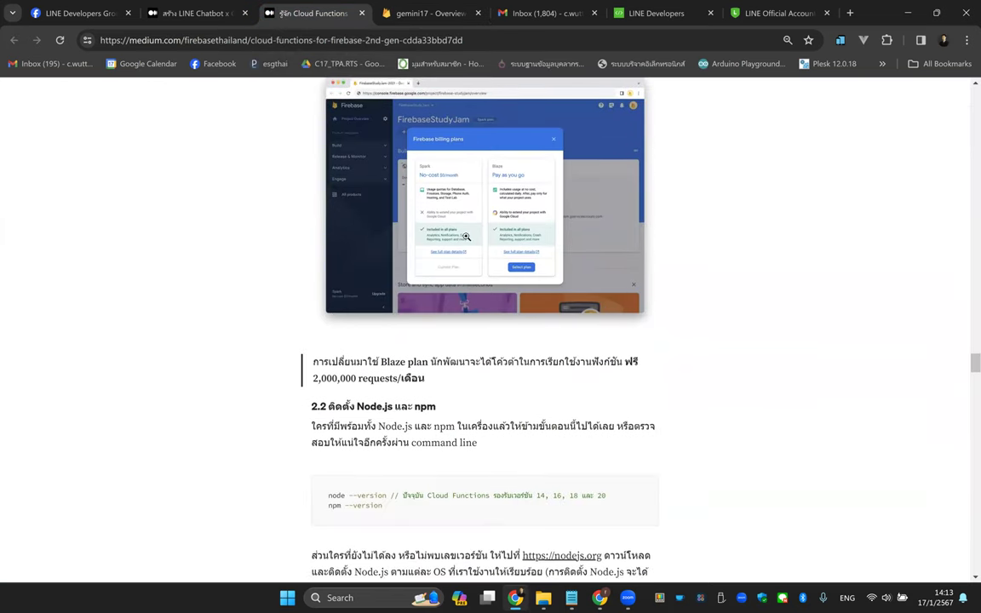
scroll(466, 237, "up", 3)
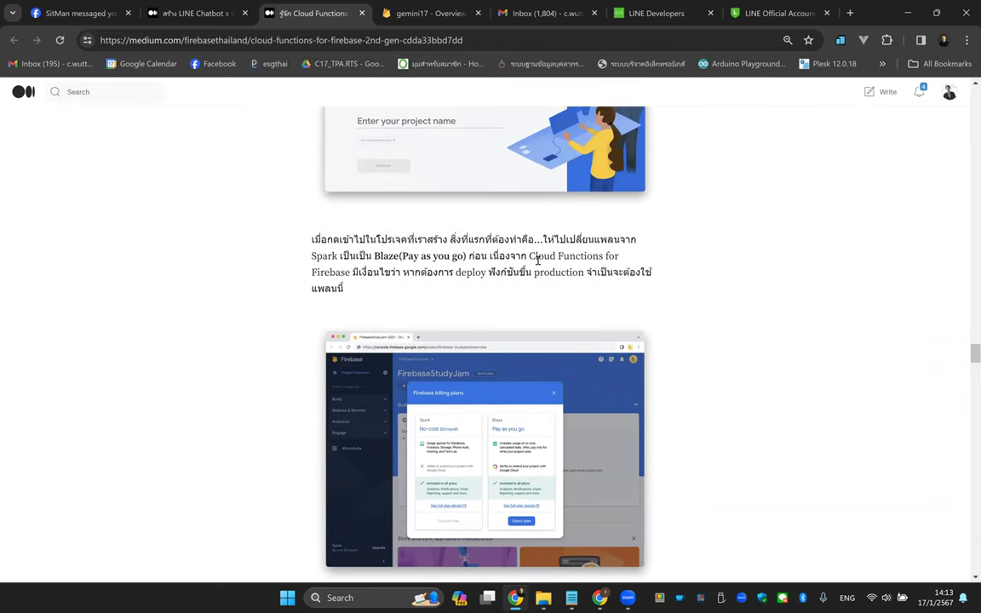
left_click_drag(341, 255, 474, 257)
left_click(375, 255)
left_click_drag(375, 256, 428, 261)
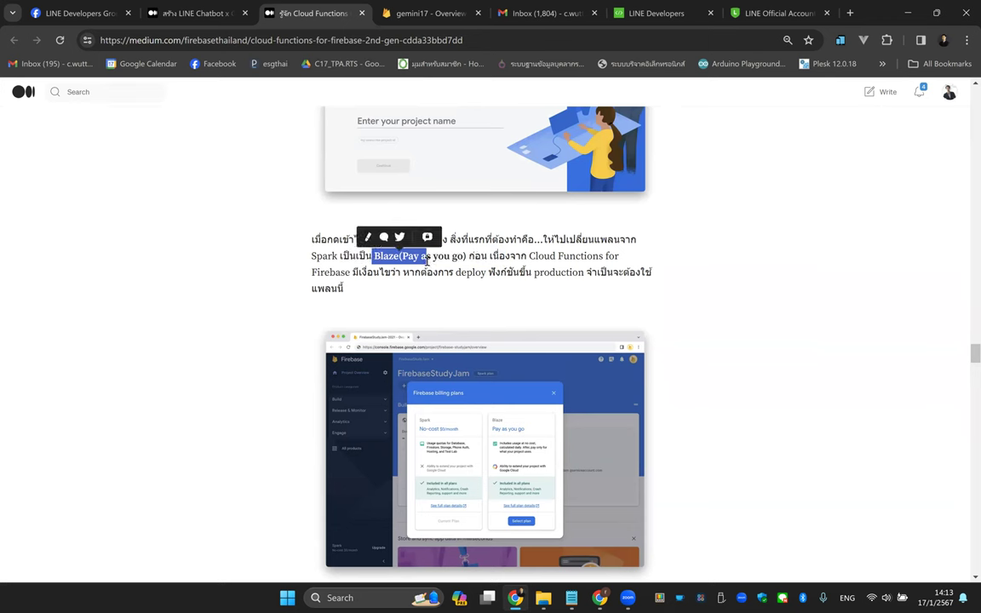
left_click(427, 262)
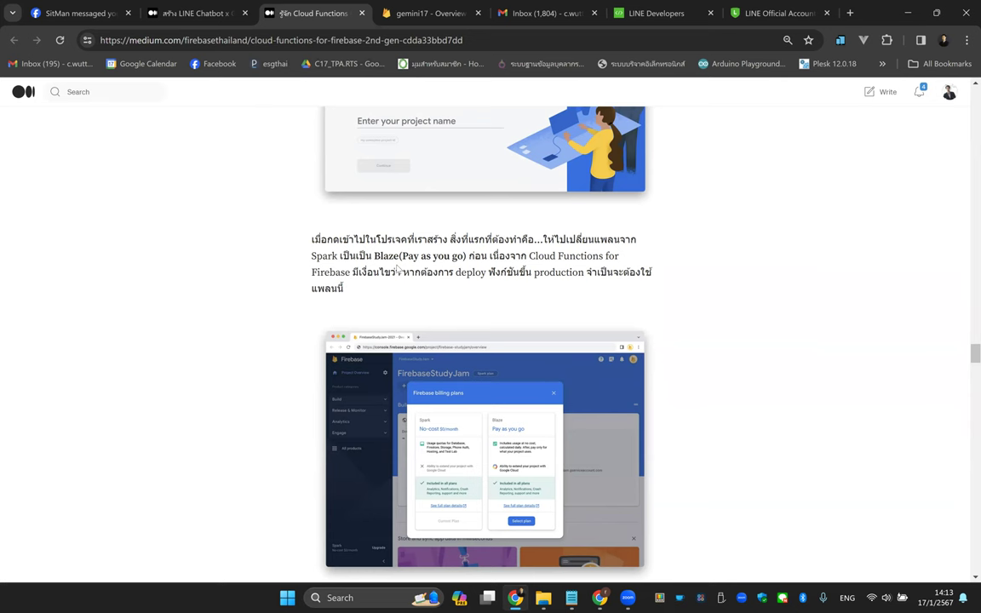
left_click_drag(375, 256, 447, 256)
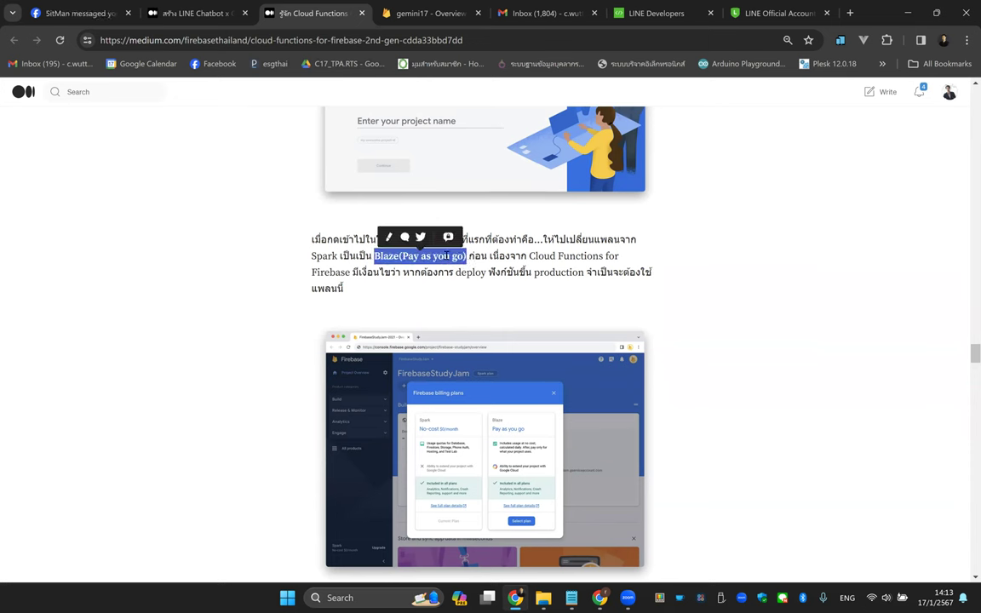
left_click(417, 257)
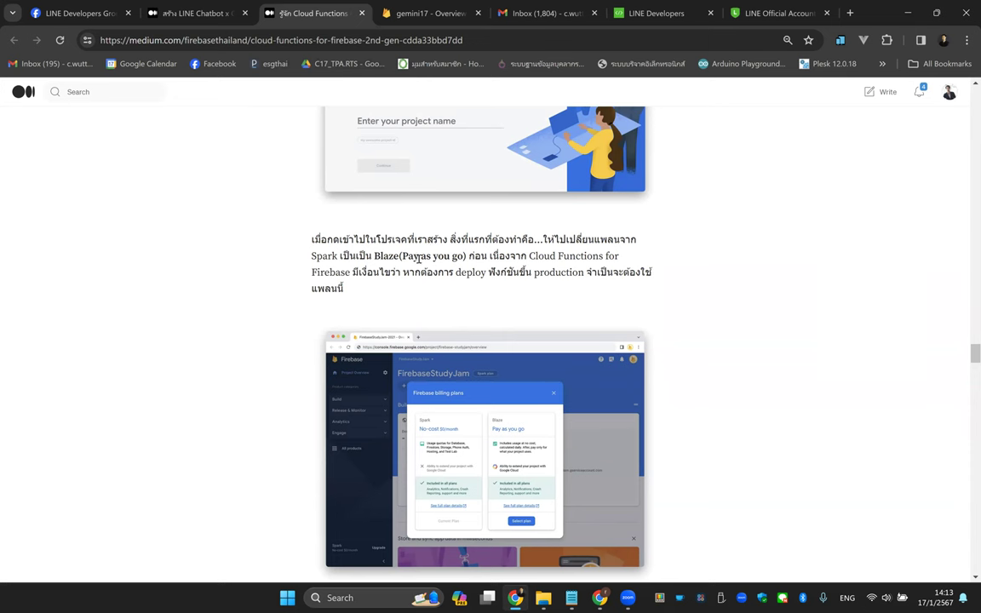
left_click_drag(375, 256, 466, 256)
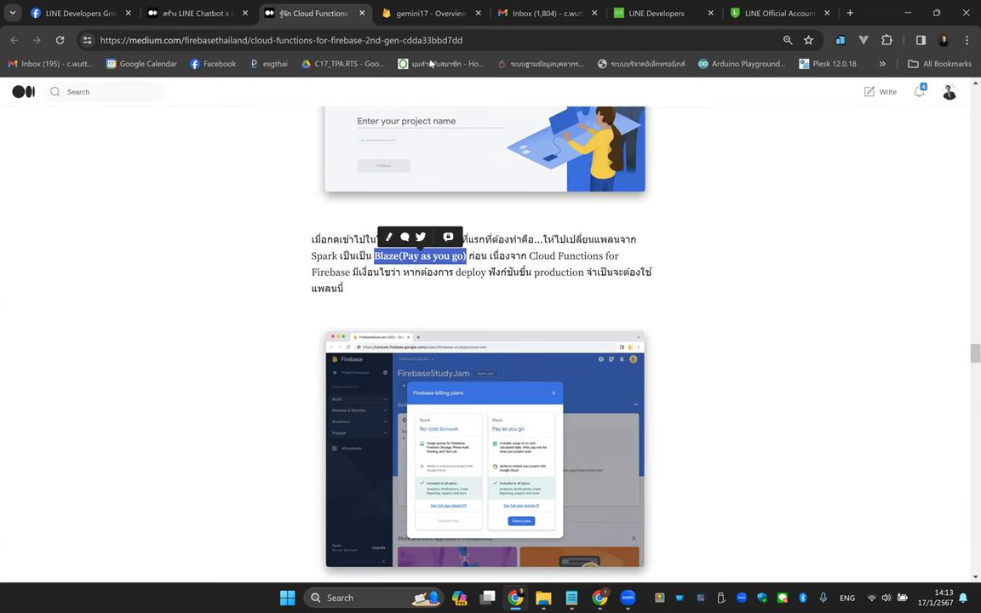
Return to the gemini17 Firebase project and start its upgrade by selecting the Blaze pay-as-you-go plan.
left_click(426, 13)
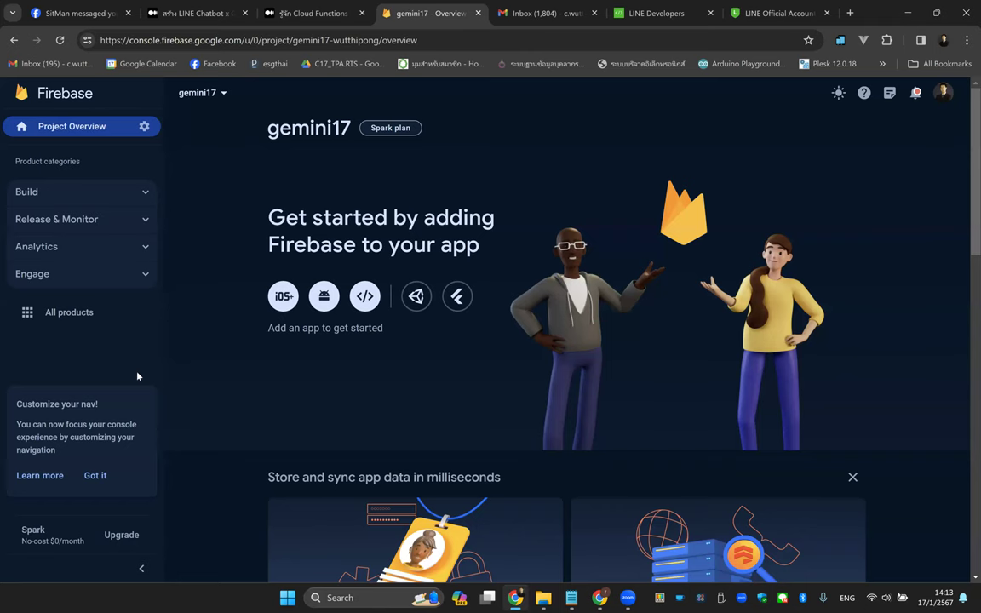
scroll(131, 528, "down", 3)
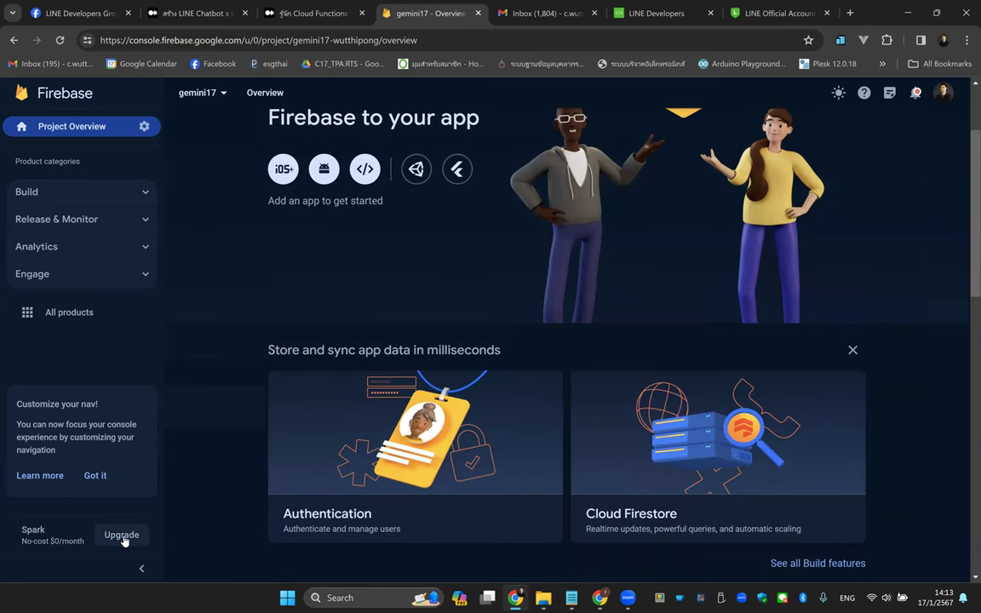
left_click(122, 534)
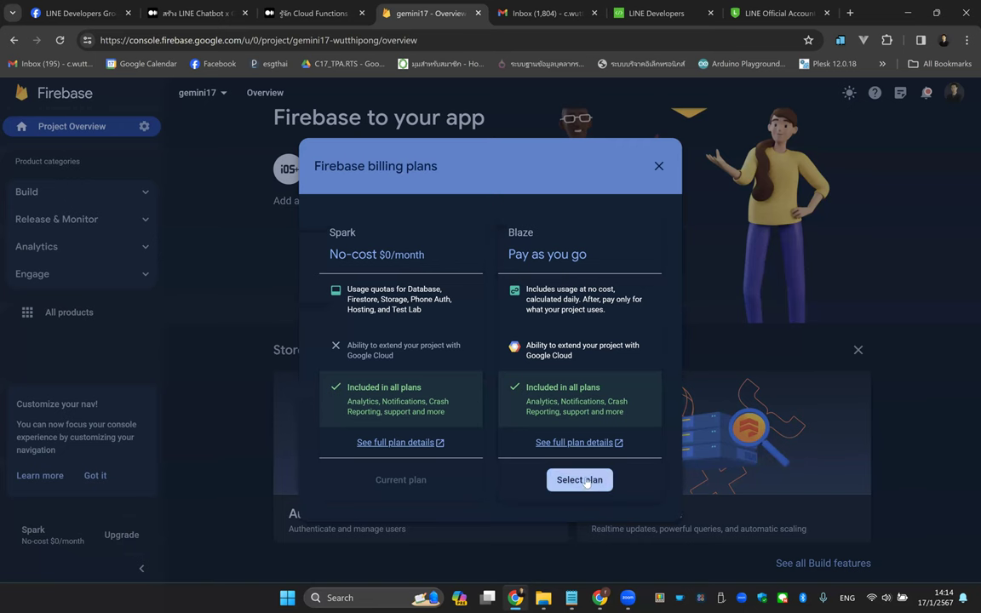
left_click(586, 482)
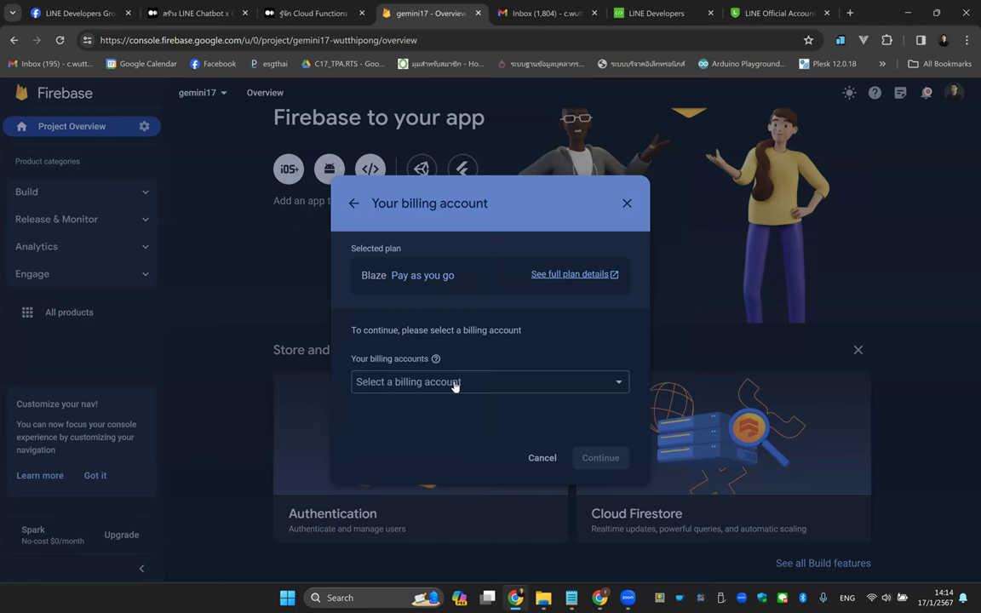
Choose to create a new billing account for the Blaze plan and continue to the billing profile setup.
left_click(454, 383)
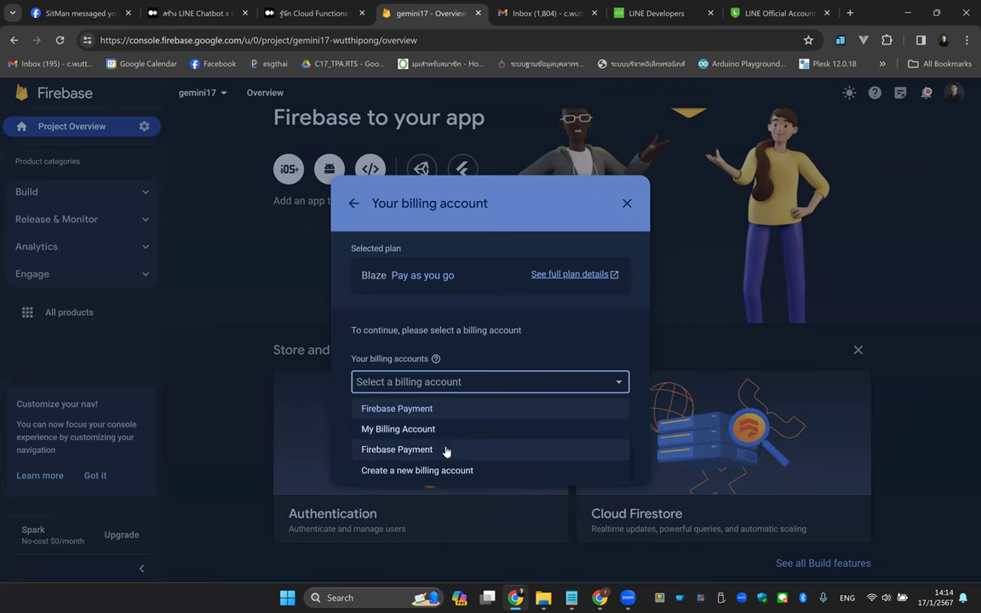
left_click(340, 328)
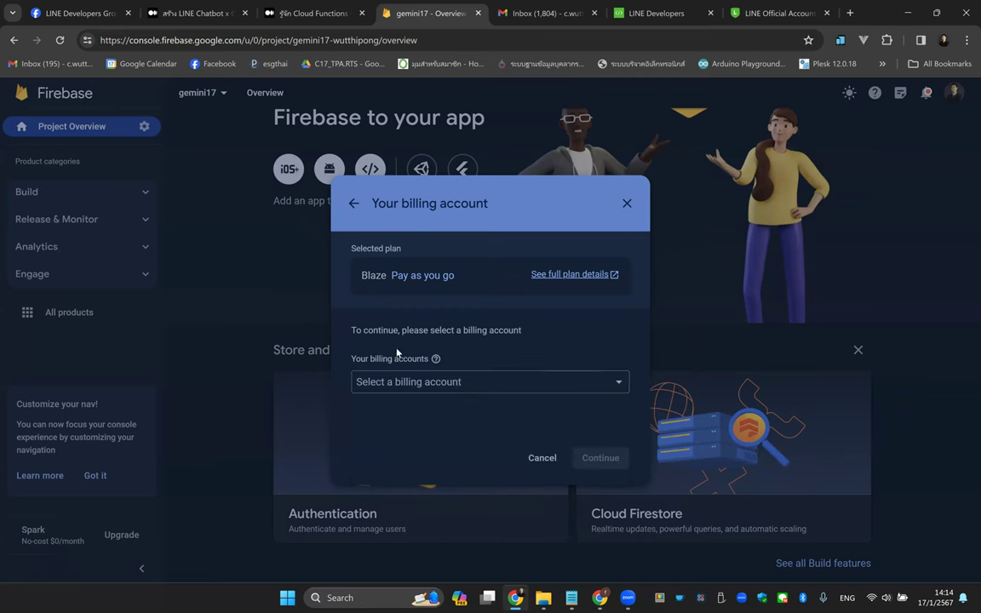
left_click(479, 385)
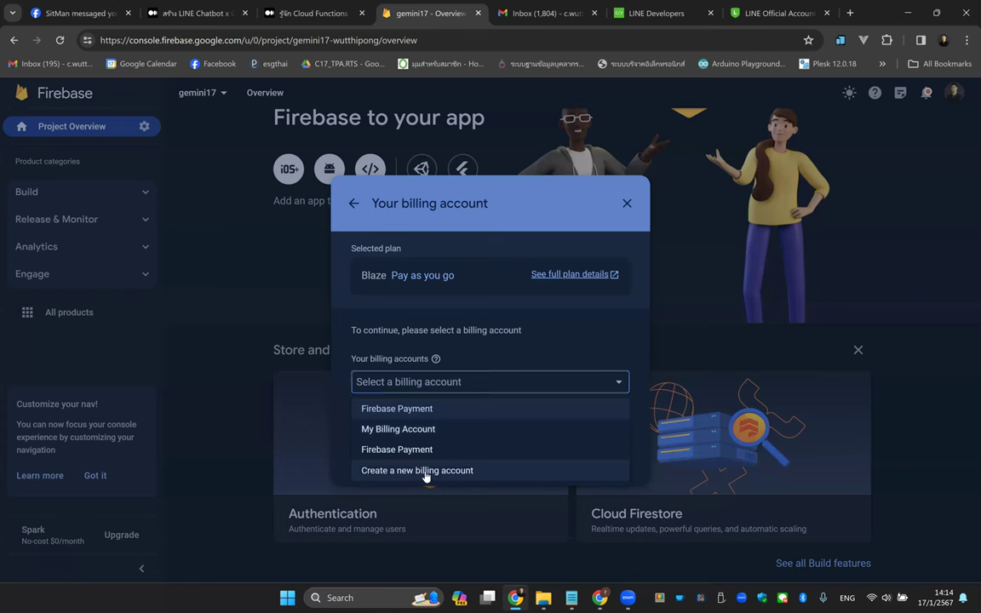
left_click(425, 473)
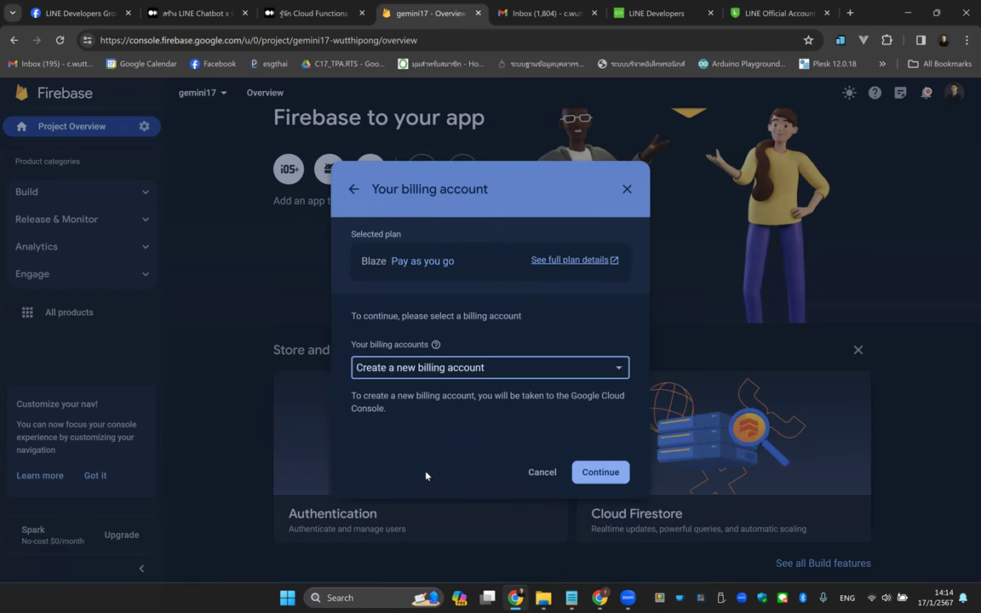
left_click(605, 473)
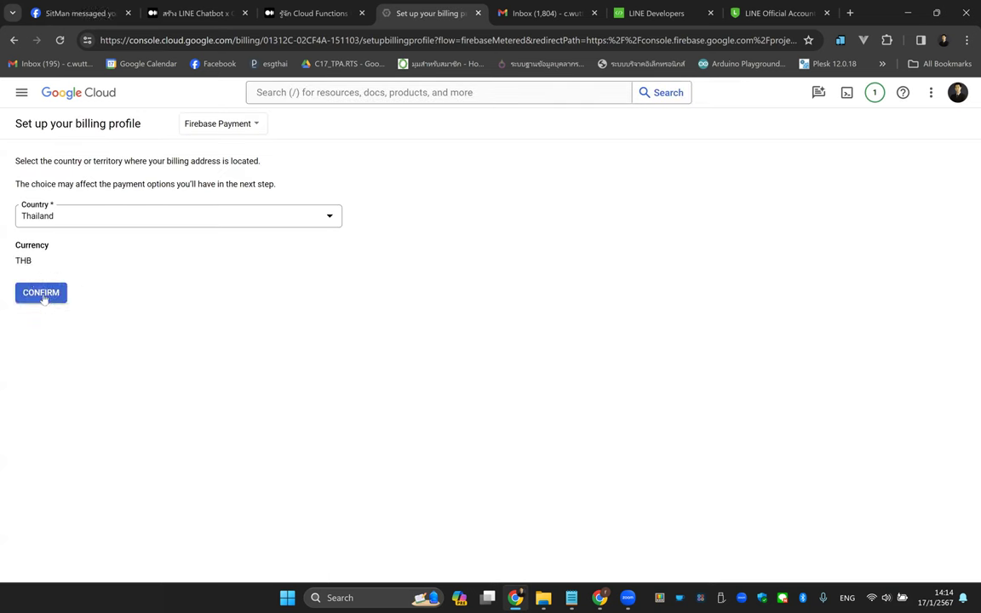
Confirm Thailand as the billing country and confirm the purchase with the saved payments profile and payment method.
left_click(42, 294)
left_click(222, 120)
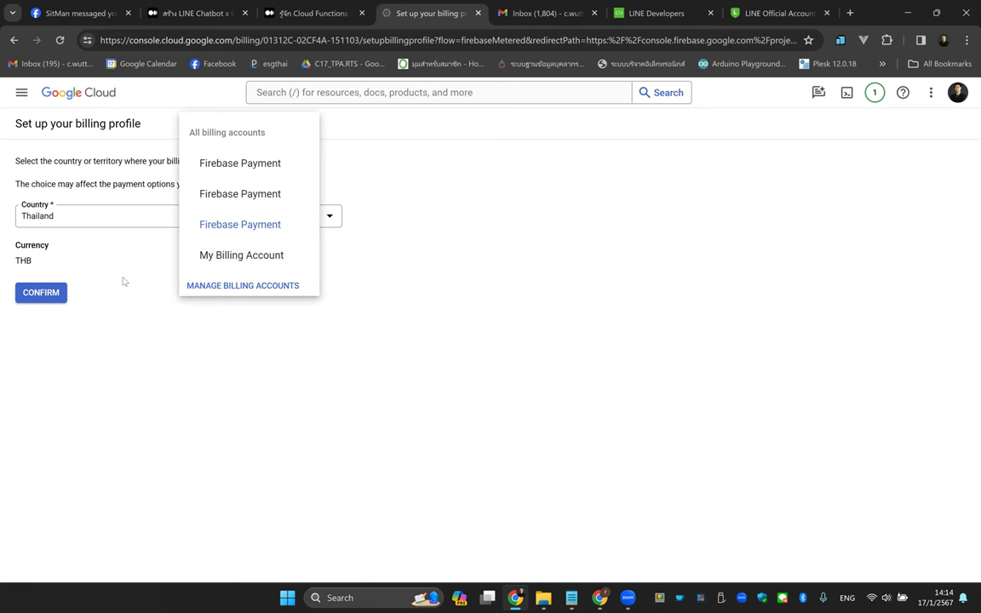
left_click(51, 289)
left_click(41, 292)
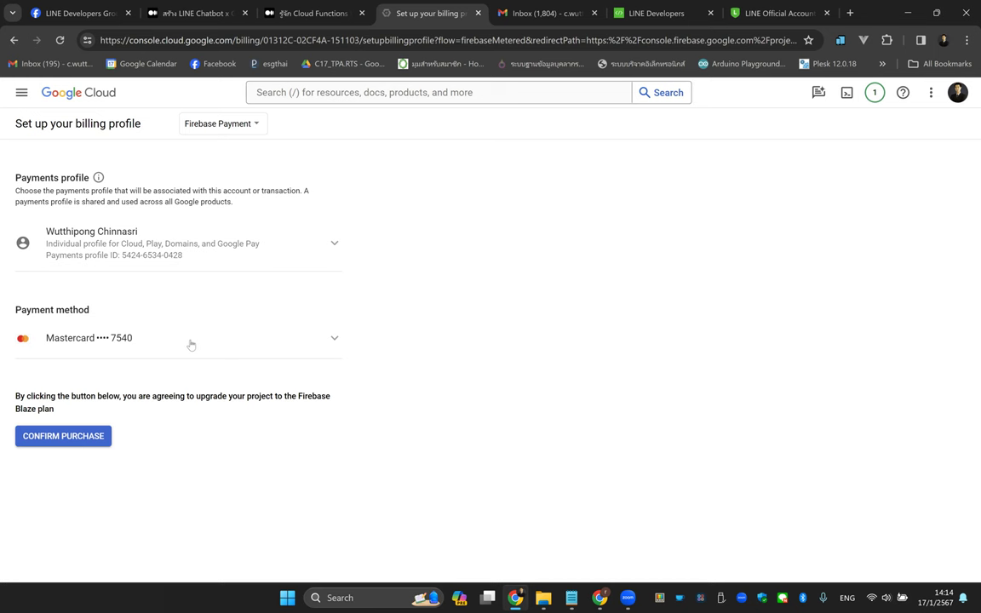
left_click(79, 438)
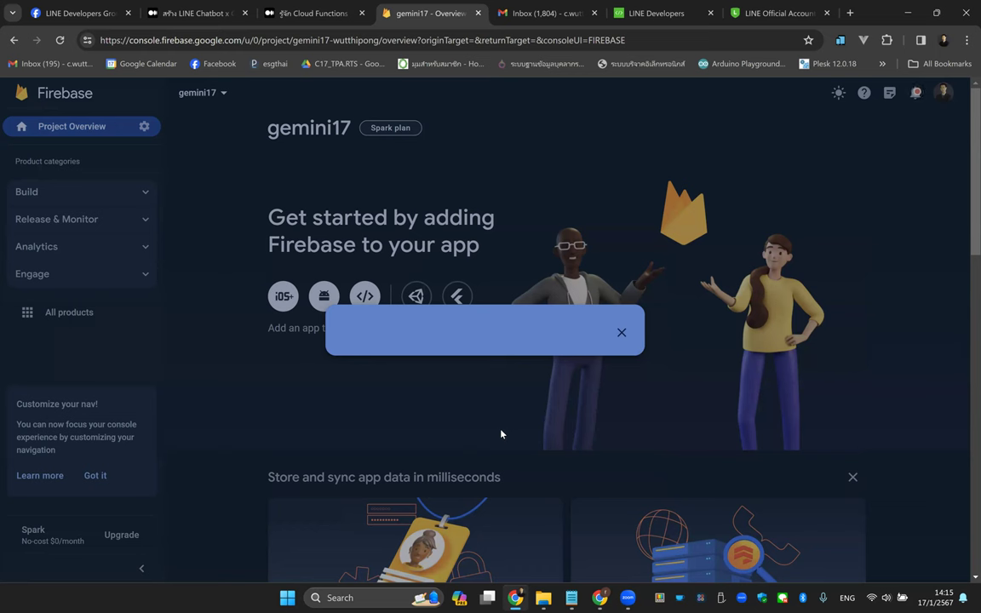
Set the billing budget to 20 THB, purchase the Blaze plan, and close the upgrade dialog.
left_click(406, 358)
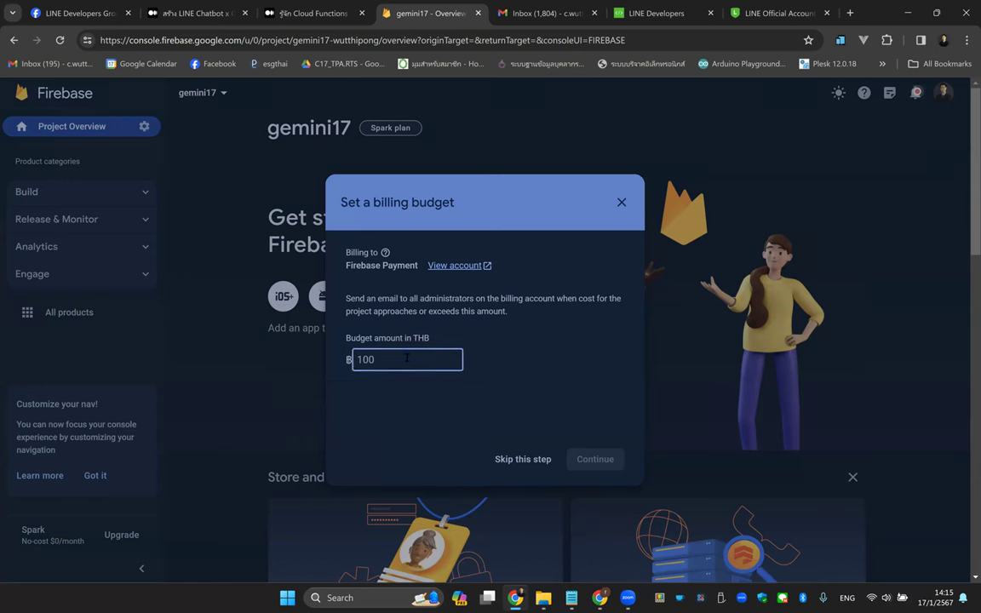
type("20")
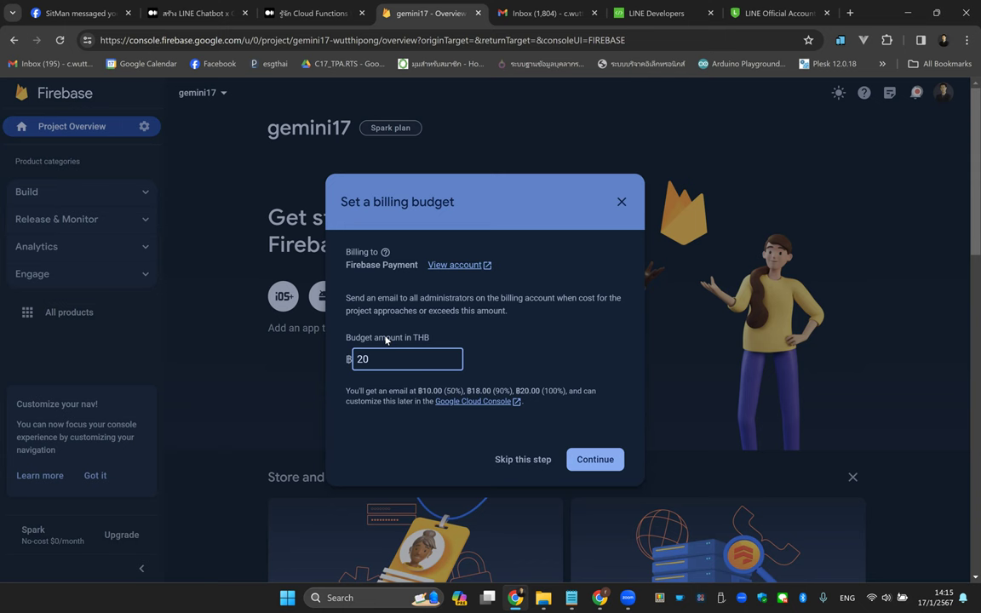
left_click_drag(375, 338, 595, 473)
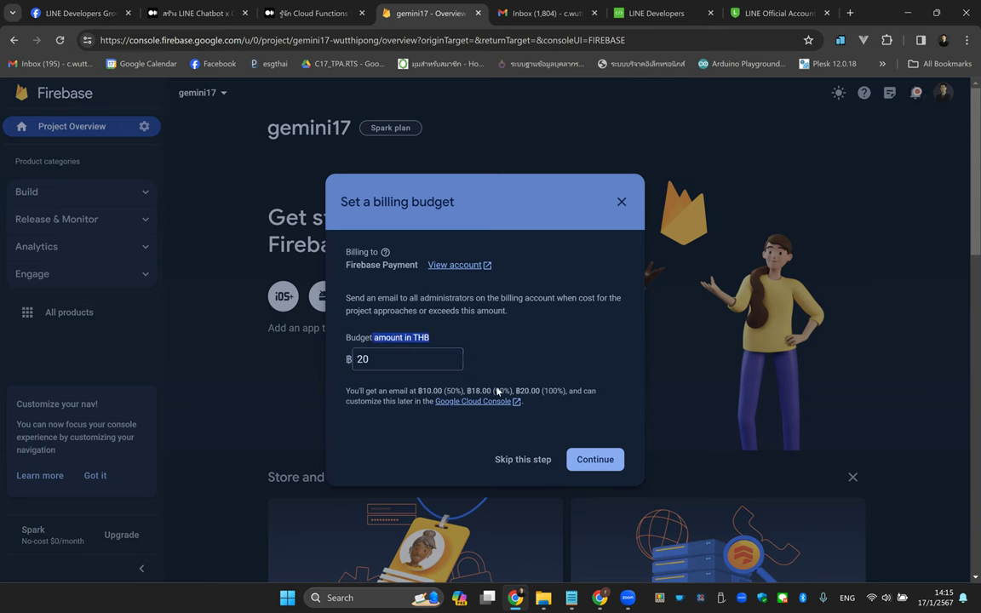
left_click(442, 334)
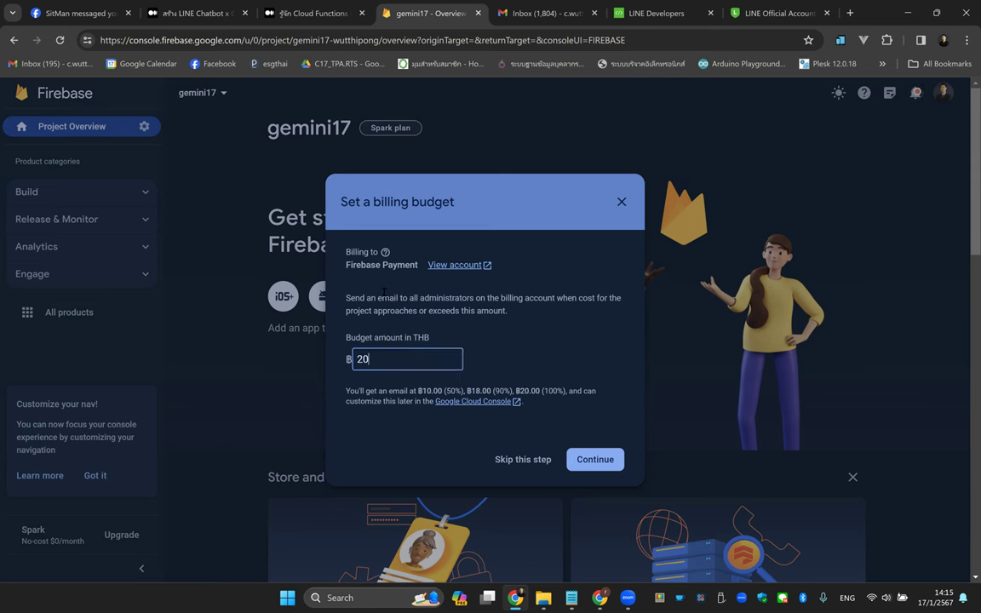
left_click(595, 460)
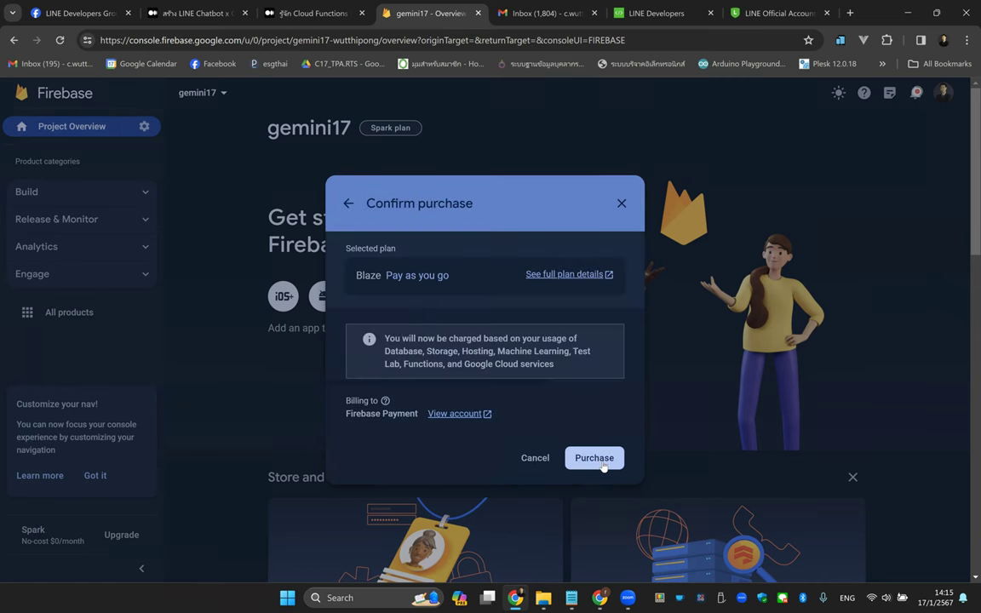
left_click(601, 460)
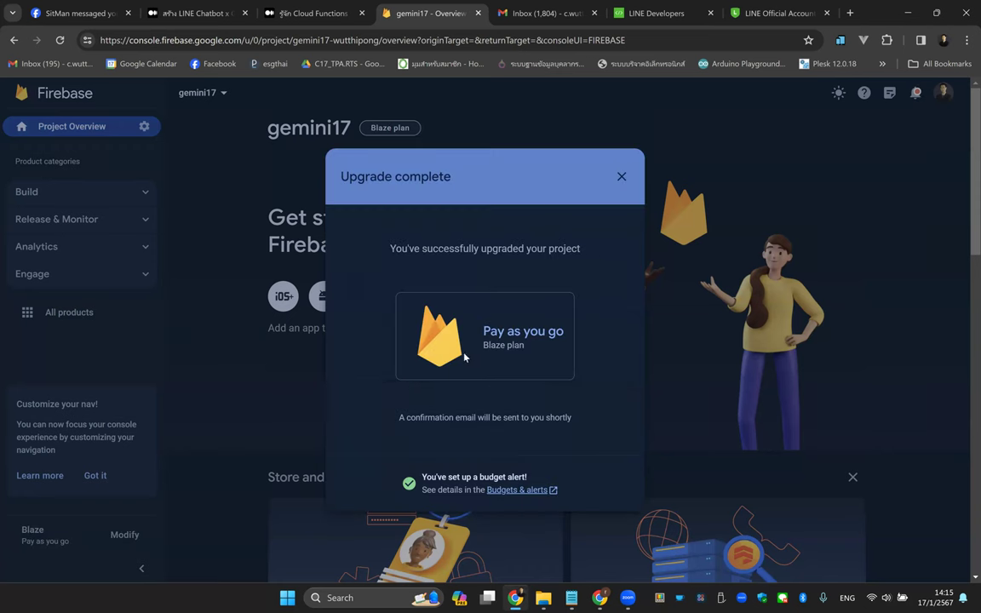
left_click(620, 177)
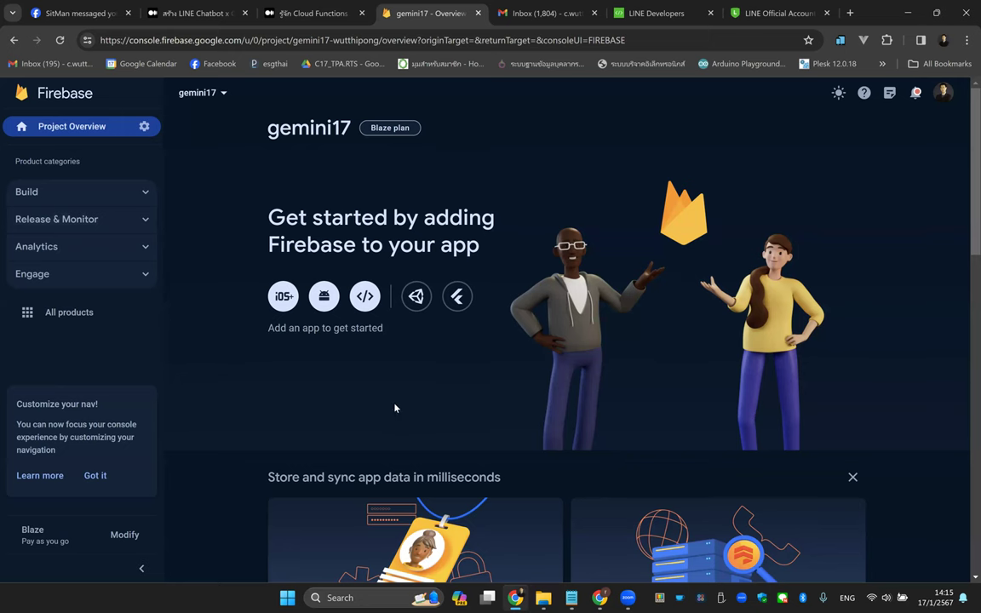
Return to the Cloud Functions article and read its note on the Blaze plan's function call quota.
left_click(313, 12)
left_click(585, 314)
scroll(584, 314, "down", 4)
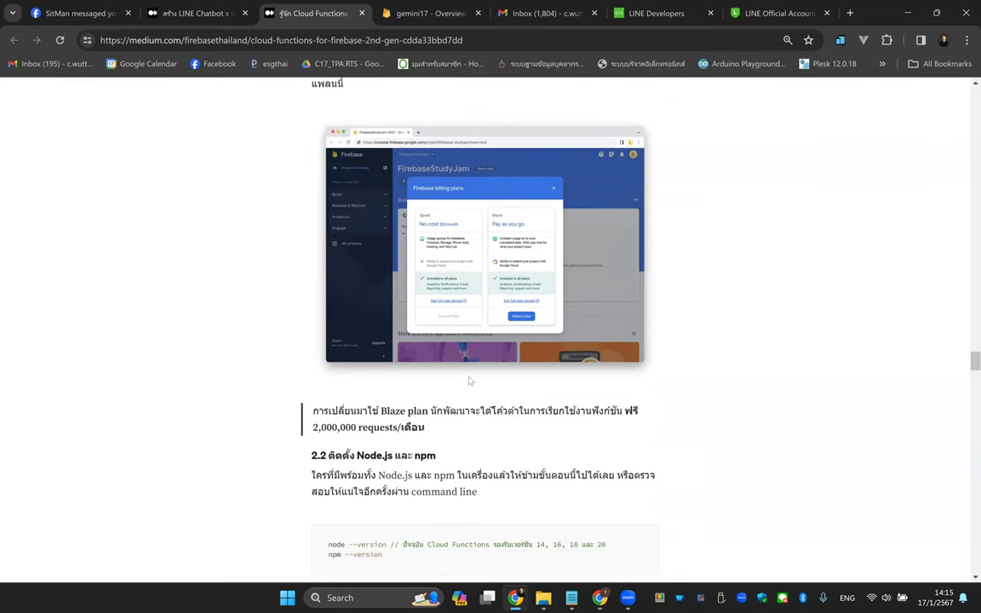
left_click_drag(310, 299, 657, 287)
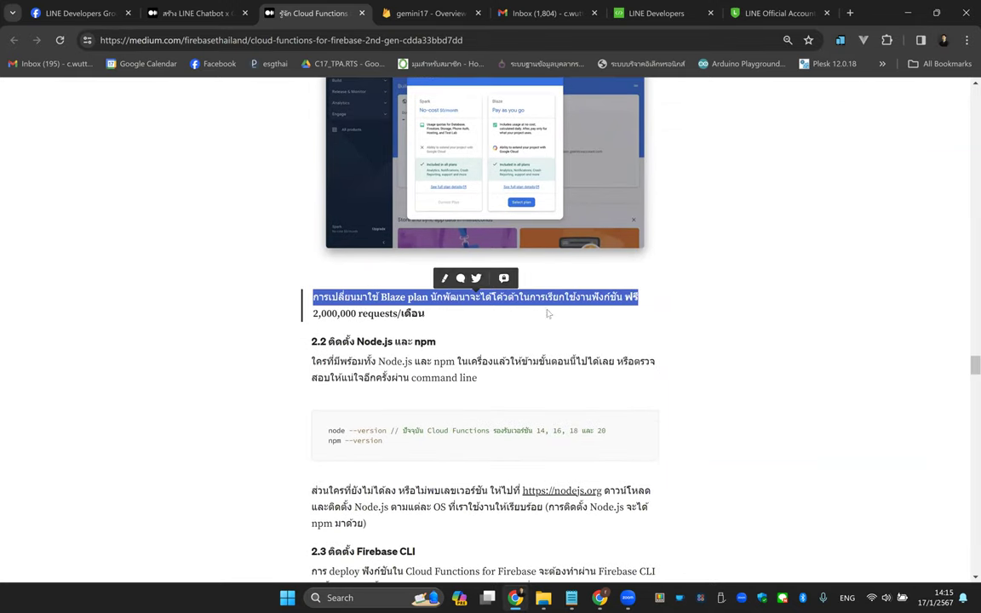
Read the article's free monthly request quota and section 2.2 on installing Node.js and npm.
left_click(315, 311)
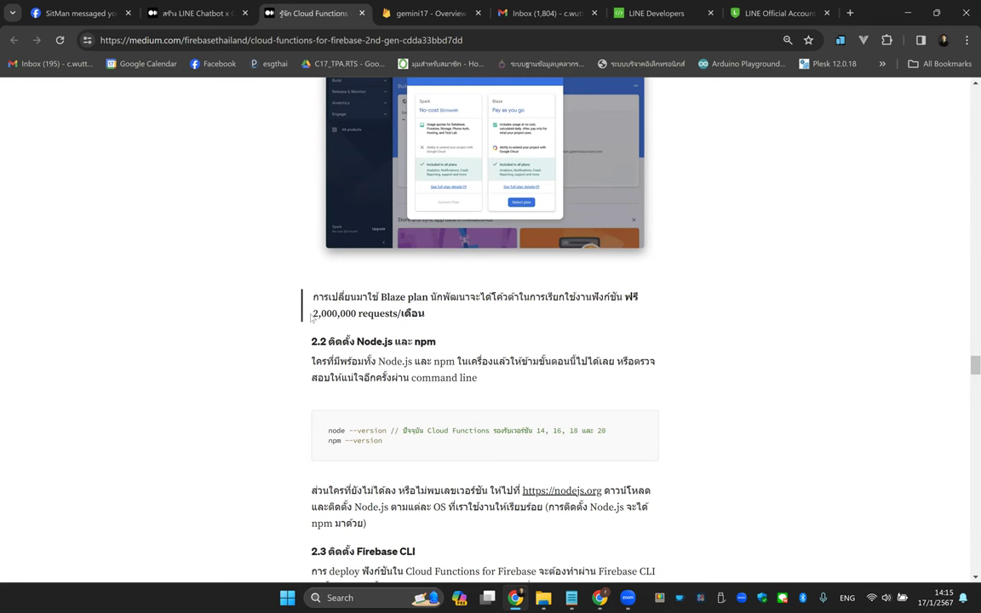
left_click_drag(314, 315, 439, 318)
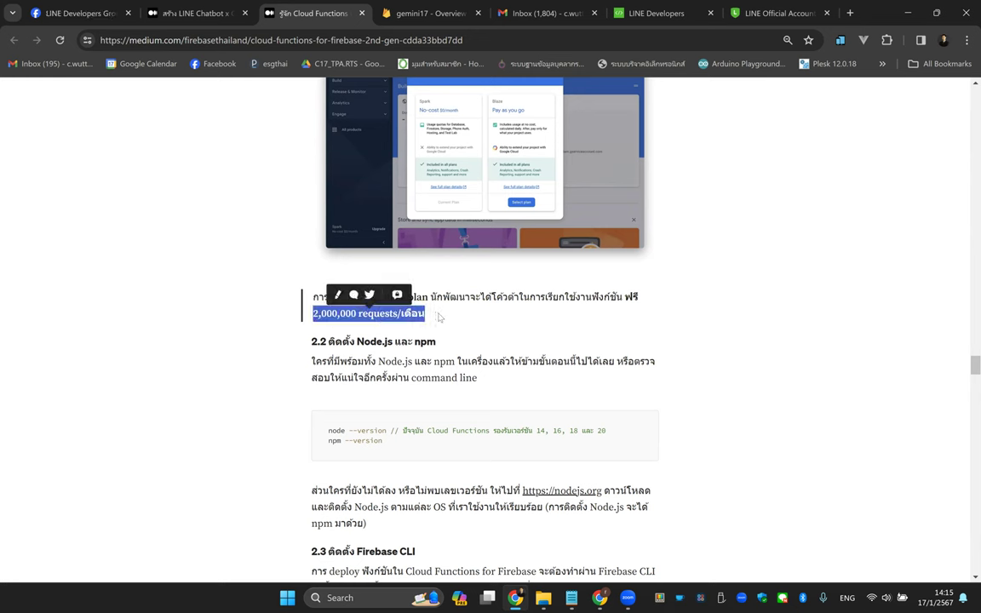
left_click(441, 323)
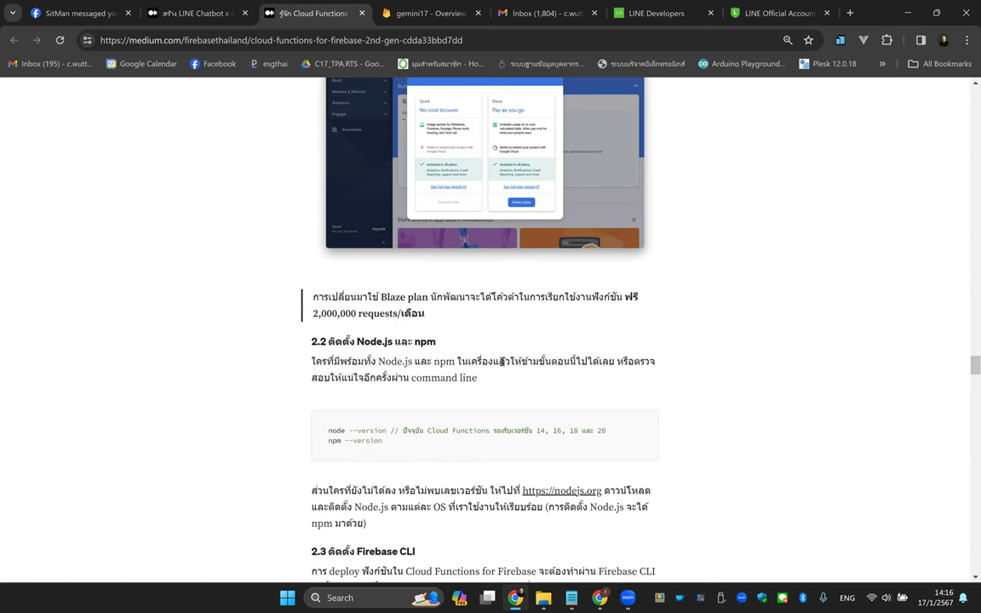
scroll(404, 353, "down", 1)
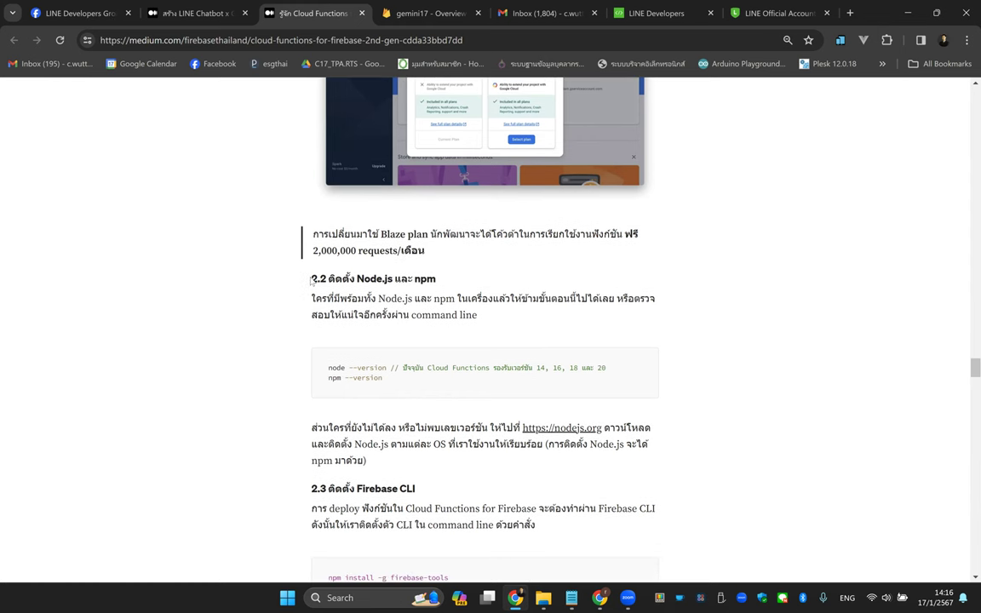
left_click_drag(312, 278, 539, 319)
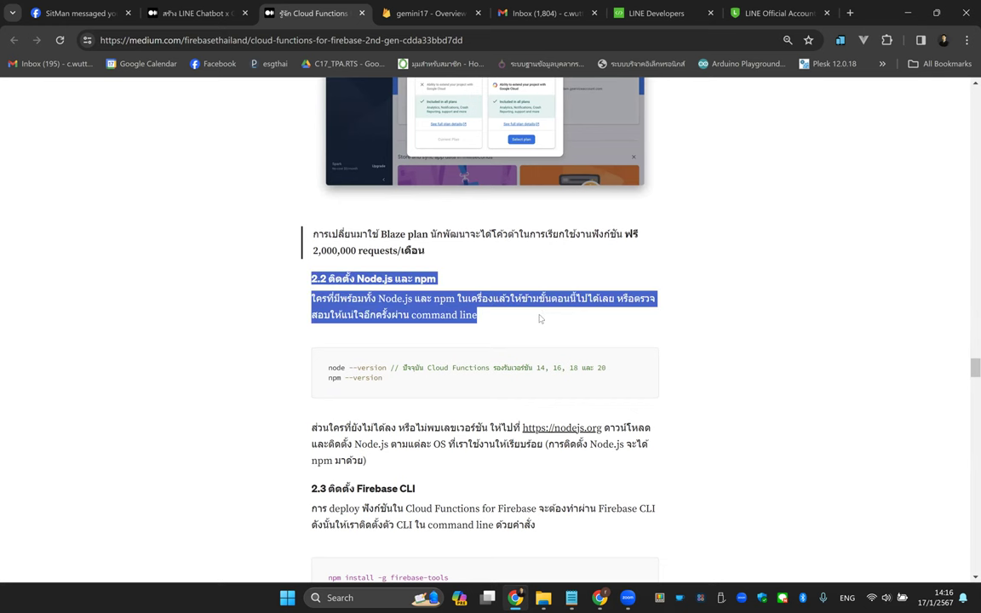
left_click(523, 325)
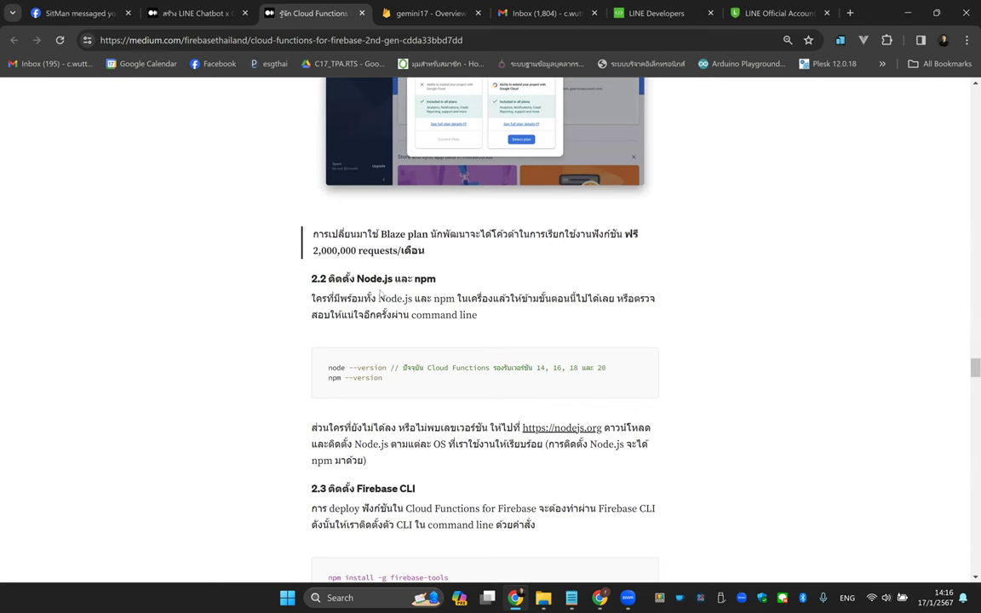
double_click(374, 279)
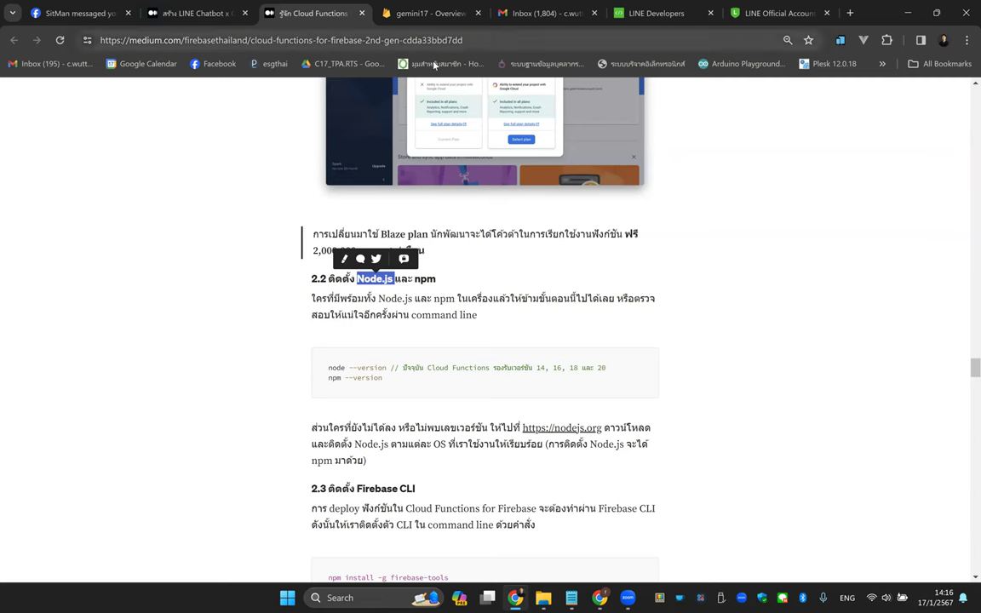
Search the web for node js, view the download options on the official Node.js site, and close the site.
left_click(849, 12)
type("nod")
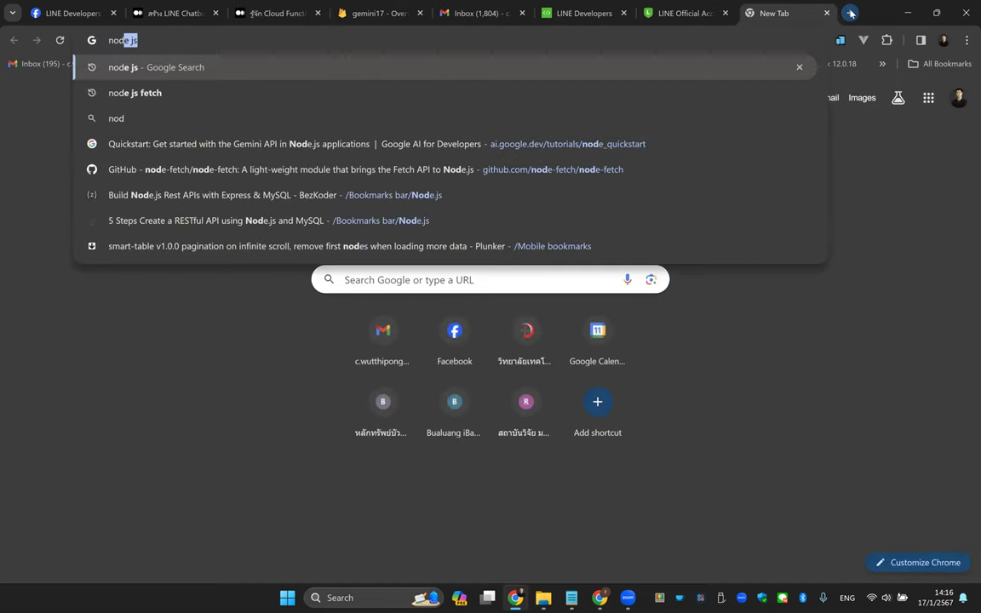
key("Return")
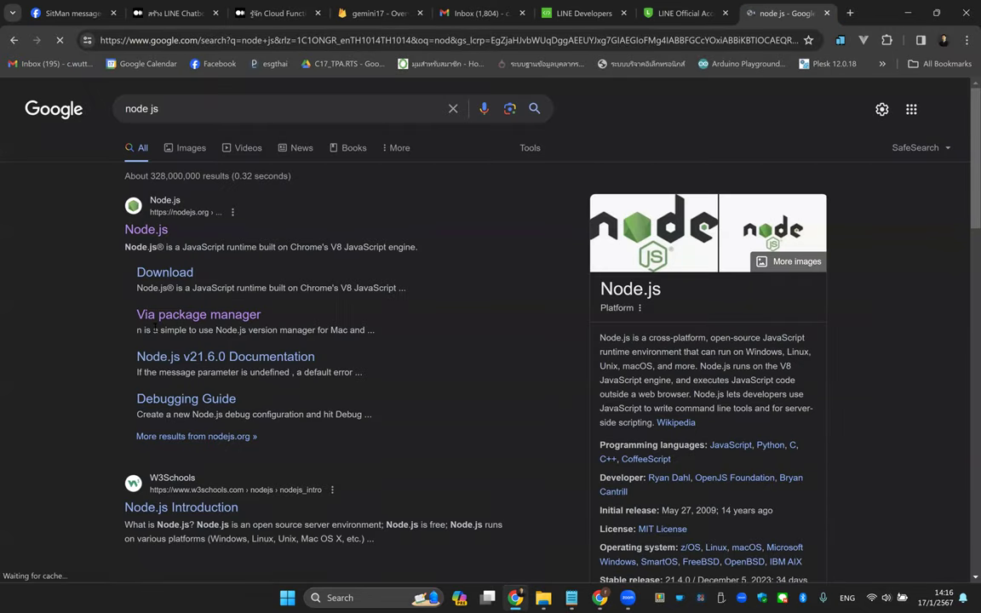
left_click(153, 231)
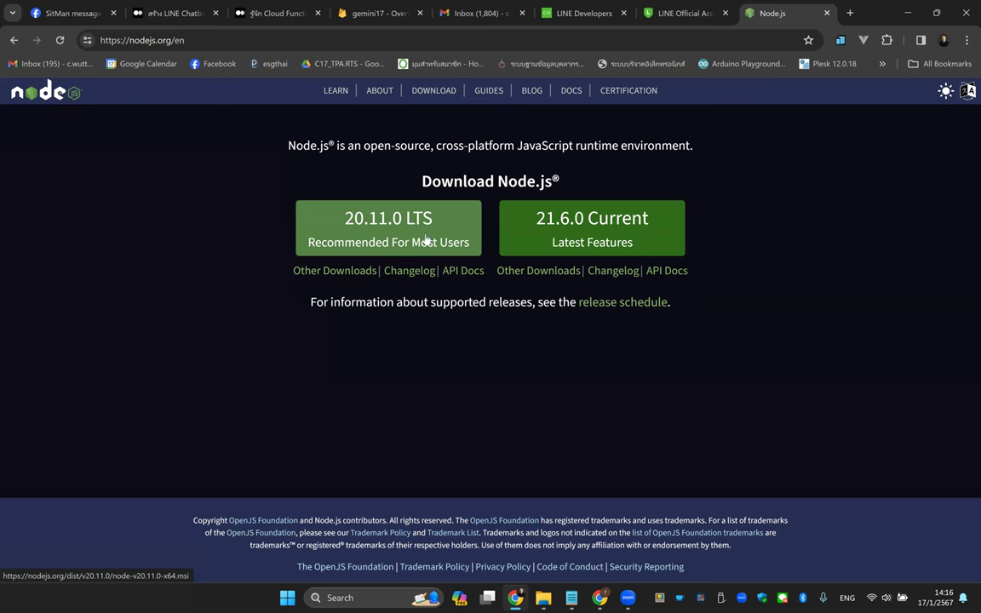
left_click(826, 12)
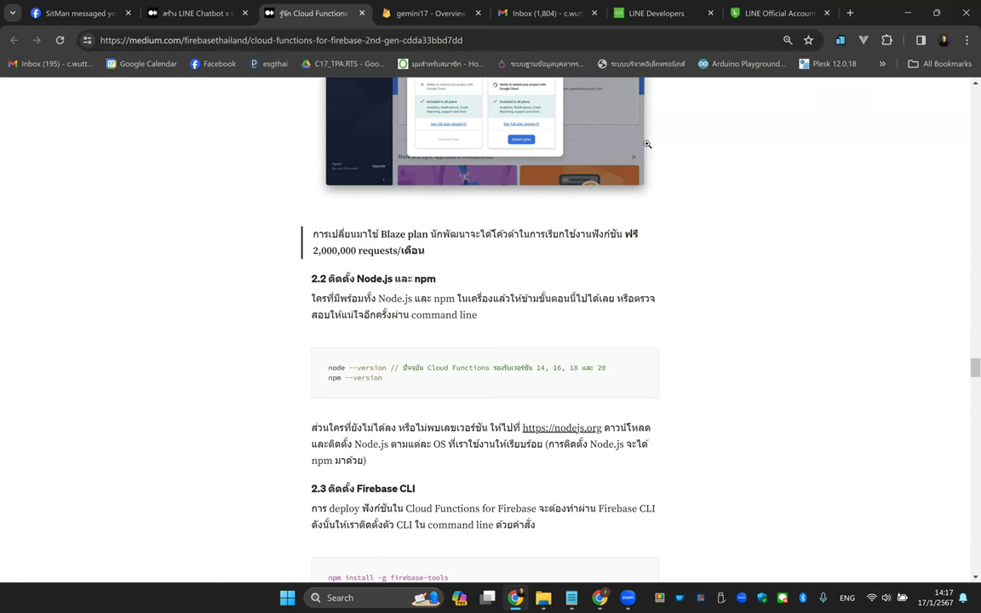
Minimize the browser and bring up the choices for creating a new item on the desktop.
left_click(906, 13)
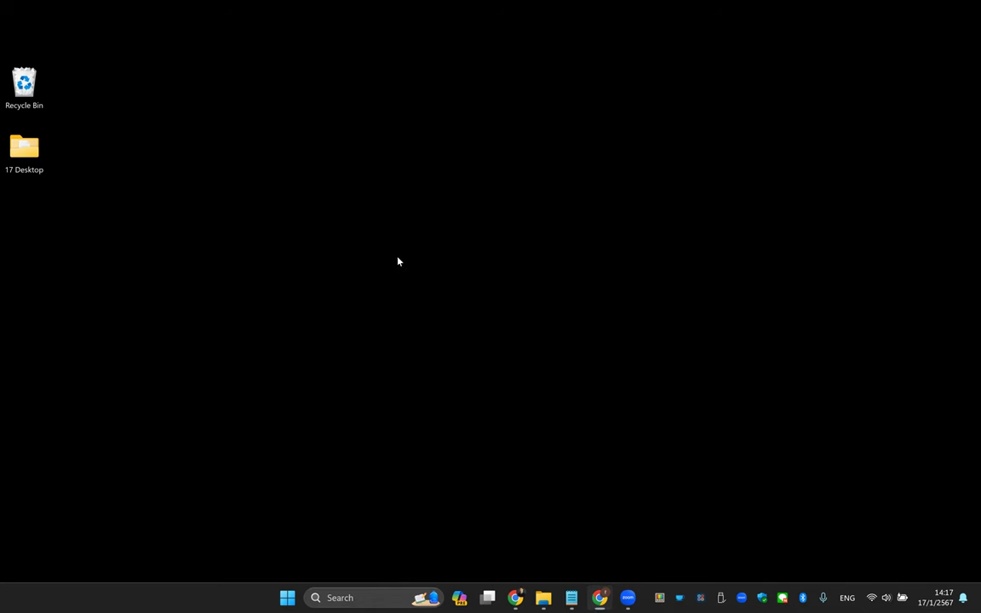
right_click(480, 266)
mouse_move(567, 384)
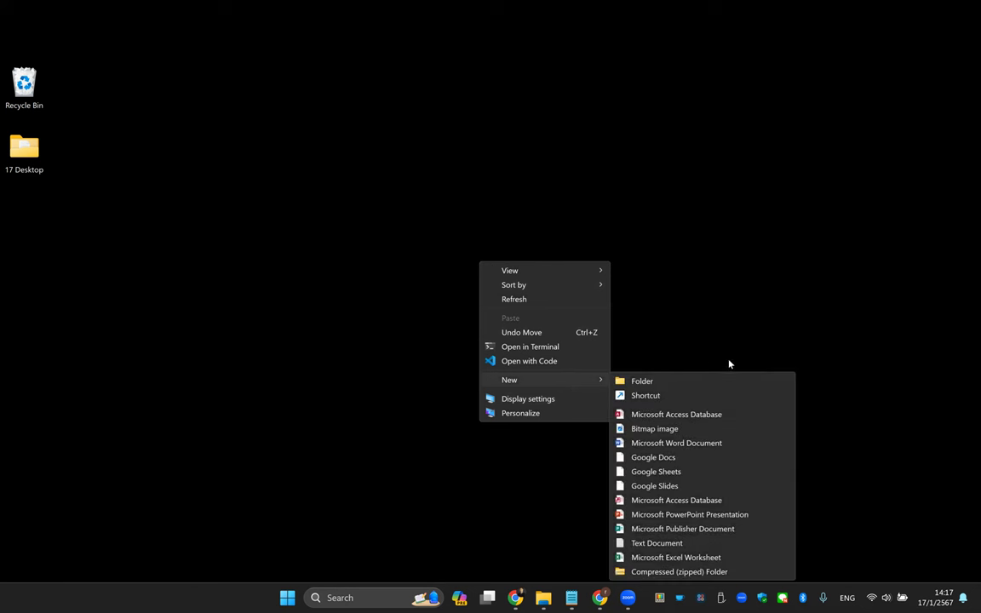